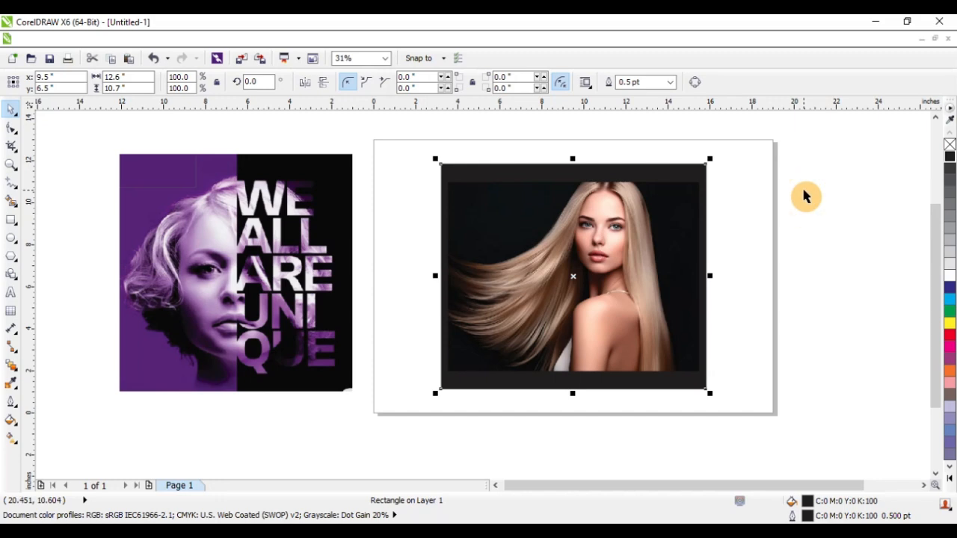
Reduce the black background rectangle's height to 9.007 in so its top and bottom edges meet the photo's.
{"action": "left_click", "coordinate": [802, 197]}
{"action": "left_click", "coordinate": [638, 202]}
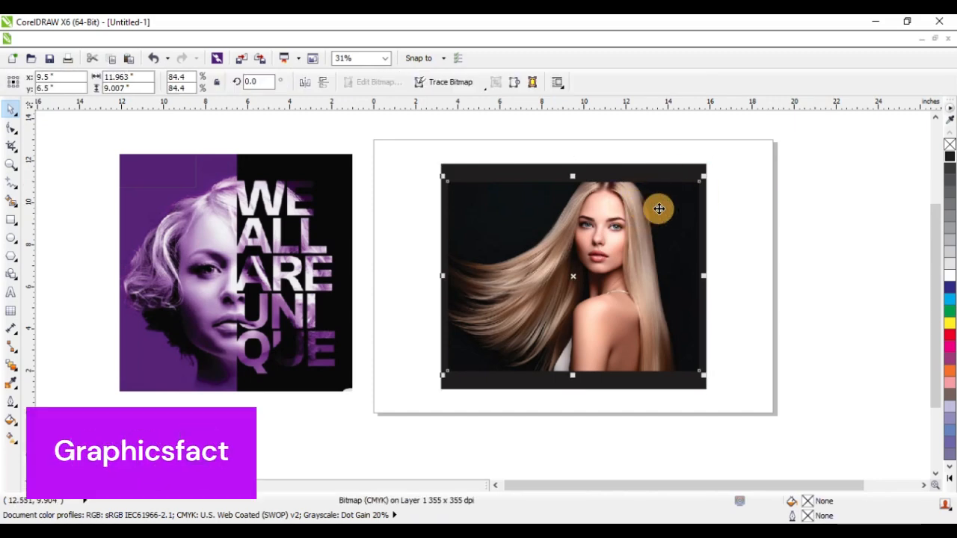
{"action": "left_click", "coordinate": [760, 178]}
{"action": "left_click", "coordinate": [615, 169]}
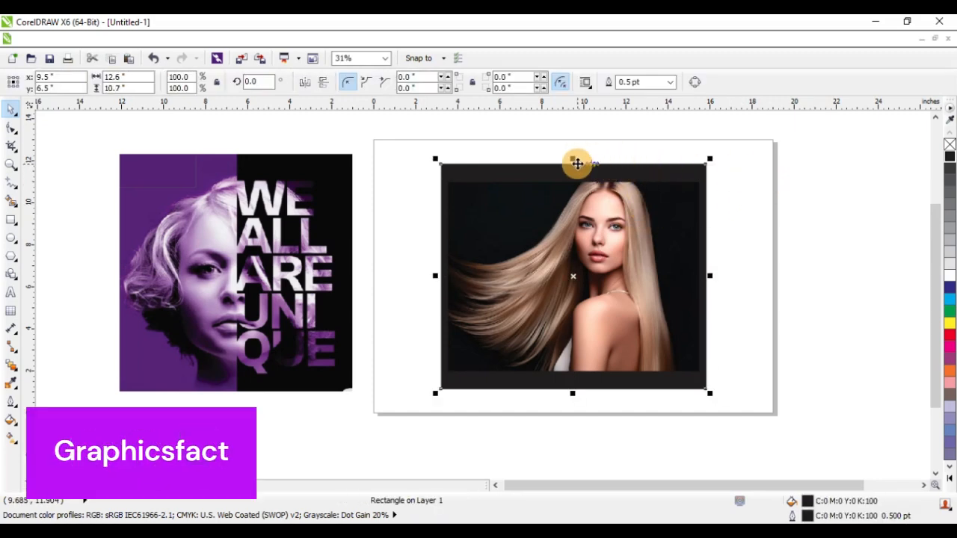
{"action": "scroll", "coordinate": [576, 163], "scroll_direction": "up", "scroll_amount": 3}
{"action": "left_click_drag", "start_coordinate": [564, 160], "coordinate": [558, 218]}
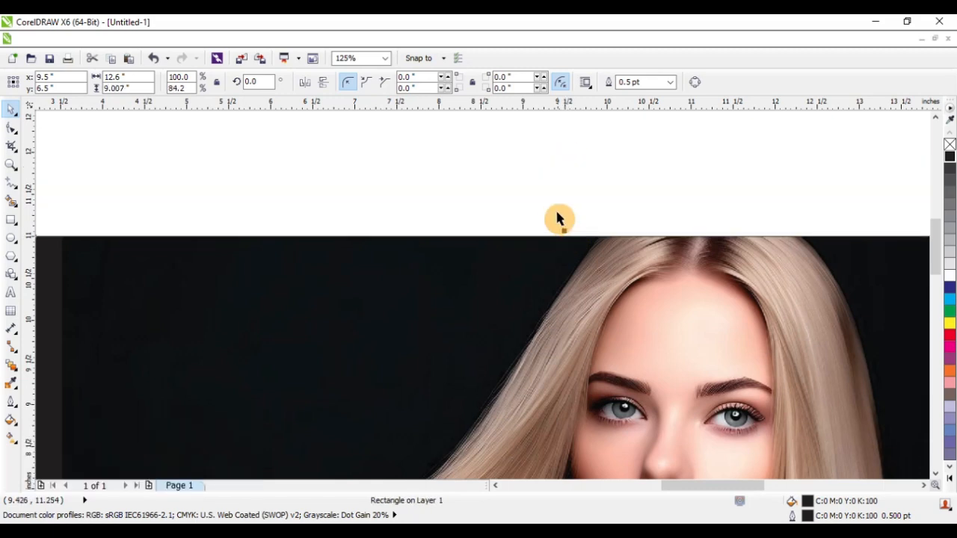
Narrow the black rectangle to 11.963 in so its side edges match the photo.
{"action": "scroll", "coordinate": [555, 202], "scroll_direction": "down", "scroll_amount": 3}
{"action": "scroll", "coordinate": [610, 237], "scroll_direction": "up", "scroll_amount": 1}
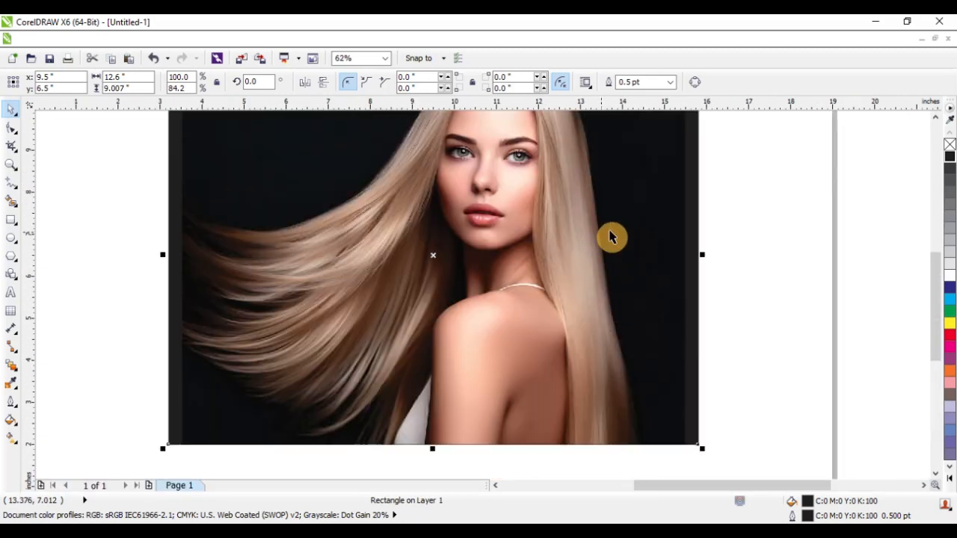
{"action": "mouse_move", "coordinate": [704, 254]}
{"action": "left_mouse_down"}
{"action": "mouse_move", "coordinate": [677, 252]}
{"action": "mouse_move", "coordinate": [688, 255]}
{"action": "left_mouse_up"}
{"action": "left_click", "coordinate": [703, 278]}
{"action": "scroll", "coordinate": [700, 280], "scroll_direction": "down", "scroll_amount": 3}
Add artistic text reading NE / VER / GIVE / UP on four lines in the blank page area beside the photo.
{"action": "key", "text": "F2"}
{"action": "left_click_drag", "start_coordinate": [446, 222], "coordinate": [773, 345]}
{"action": "key", "text": "F2"}
{"action": "left_click_drag", "start_coordinate": [352, 172], "coordinate": [743, 384]}
{"action": "scroll", "coordinate": [482, 266], "scroll_direction": "up", "scroll_amount": 1}
{"action": "key", "text": "F8"}
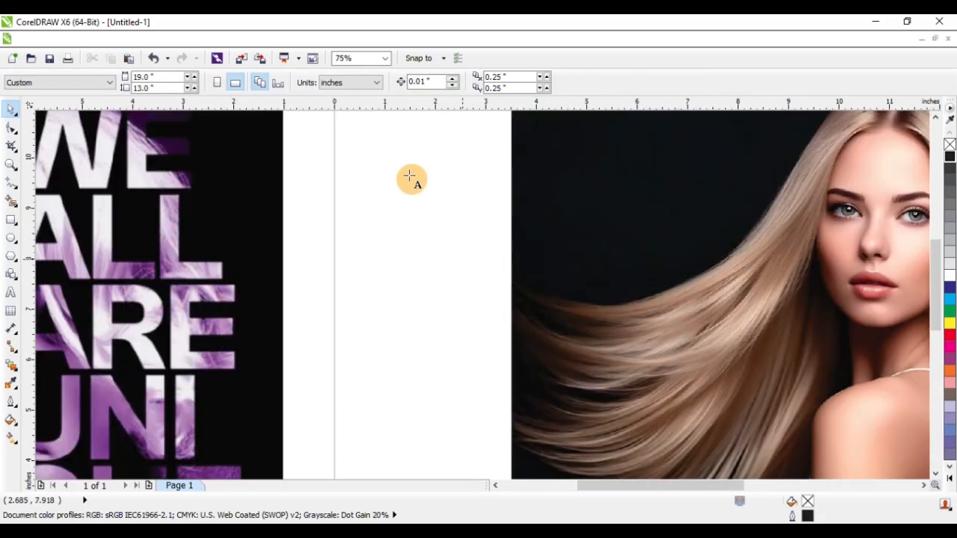
{"action": "left_click", "coordinate": [405, 170]}
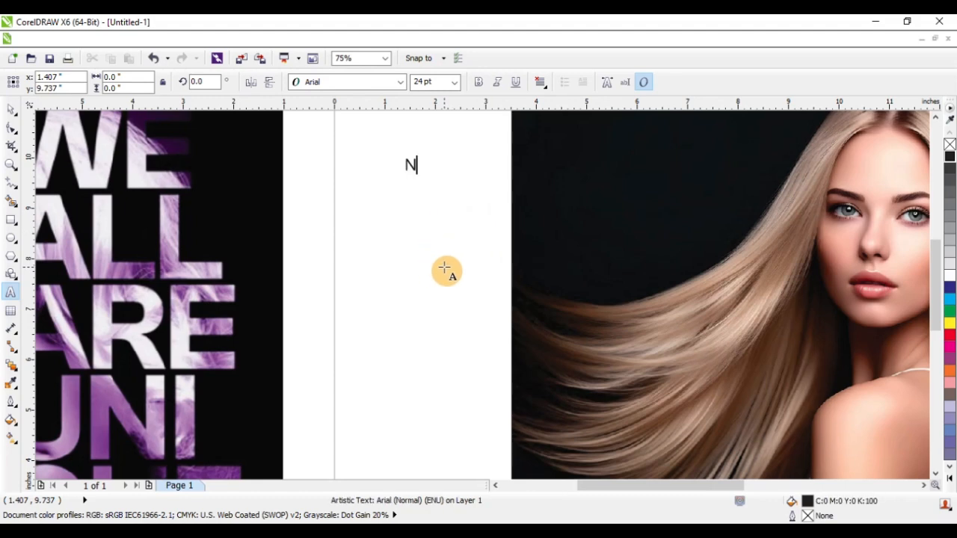
{"action": "scroll", "coordinate": [360, 269], "scroll_direction": "down", "scroll_amount": 2}
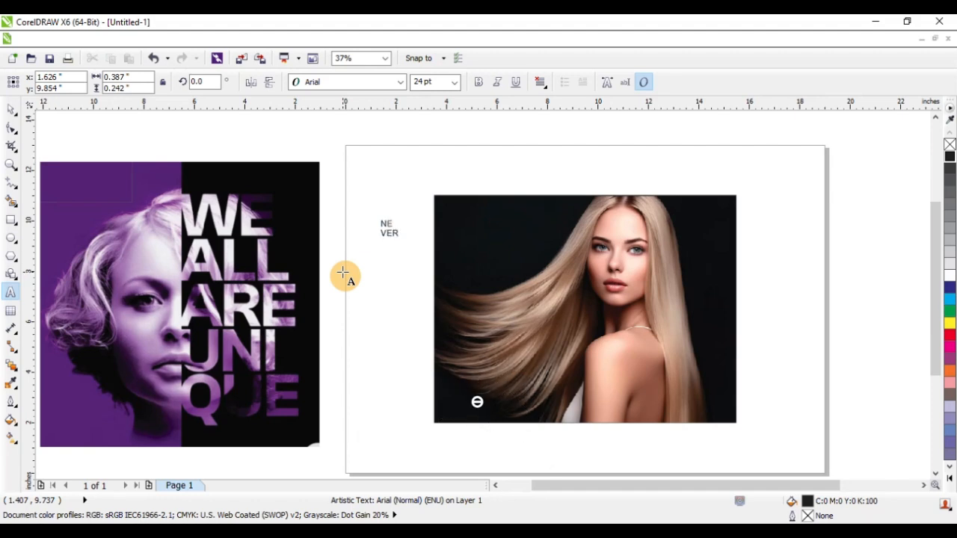
{"action": "type", "text": "GIV"}
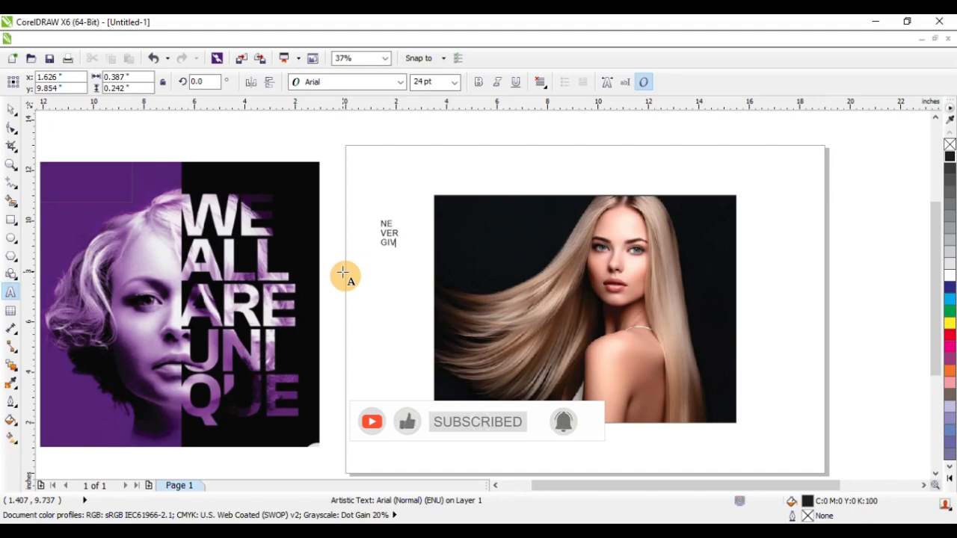
{"action": "type", "text": "V"}
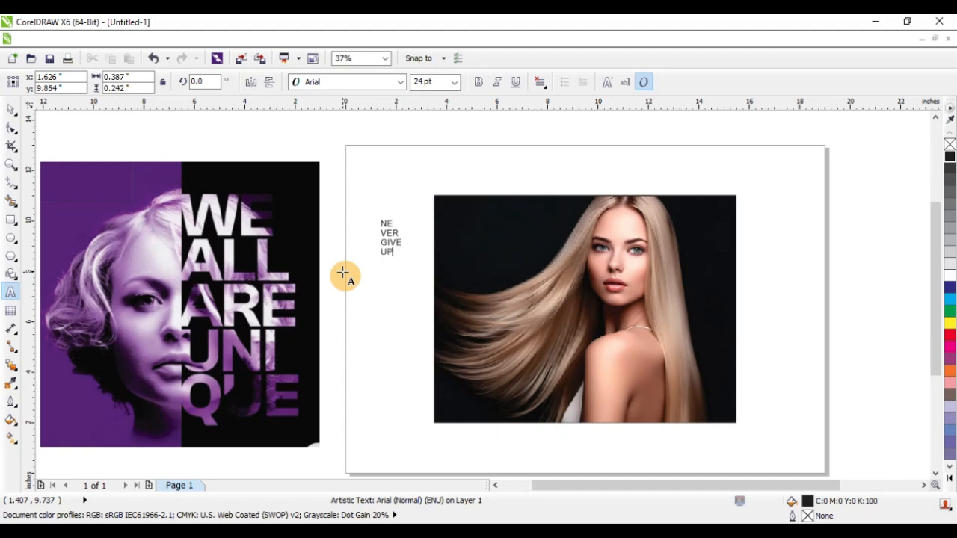
{"action": "key", "text": "ctrl+space"}
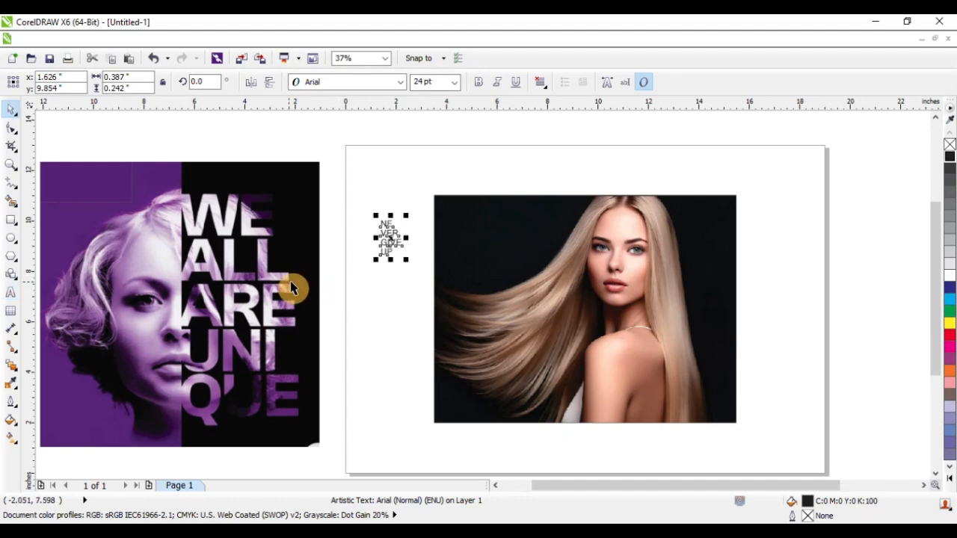
Move the text onto the photo, enlarge it to about 137 pt and place it over the photo's right edge.
{"action": "left_click_drag", "start_coordinate": [386, 237], "coordinate": [635, 297]}
{"action": "left_click", "coordinate": [782, 292]}
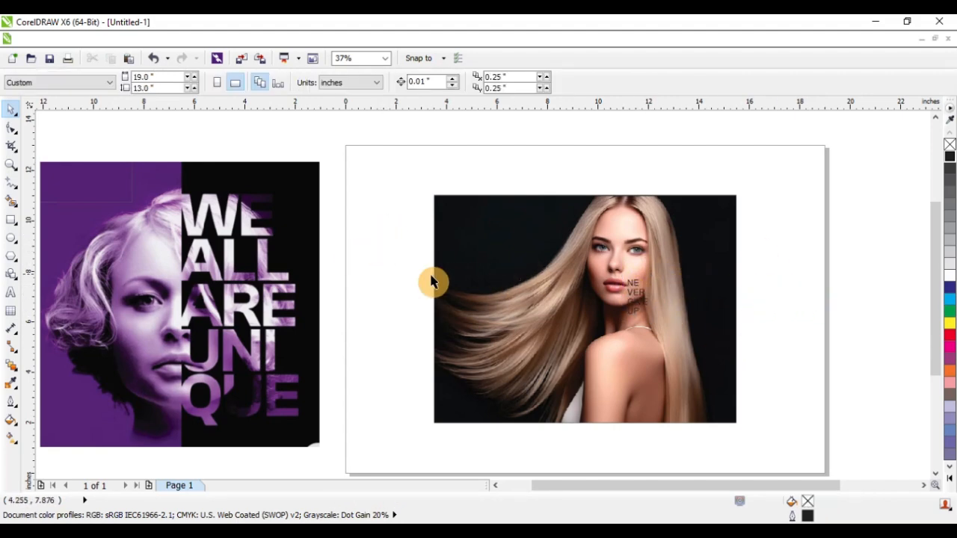
{"action": "scroll", "coordinate": [434, 279], "scroll_direction": "down", "scroll_amount": 2}
{"action": "left_click_drag", "start_coordinate": [291, 205], "coordinate": [756, 370]}
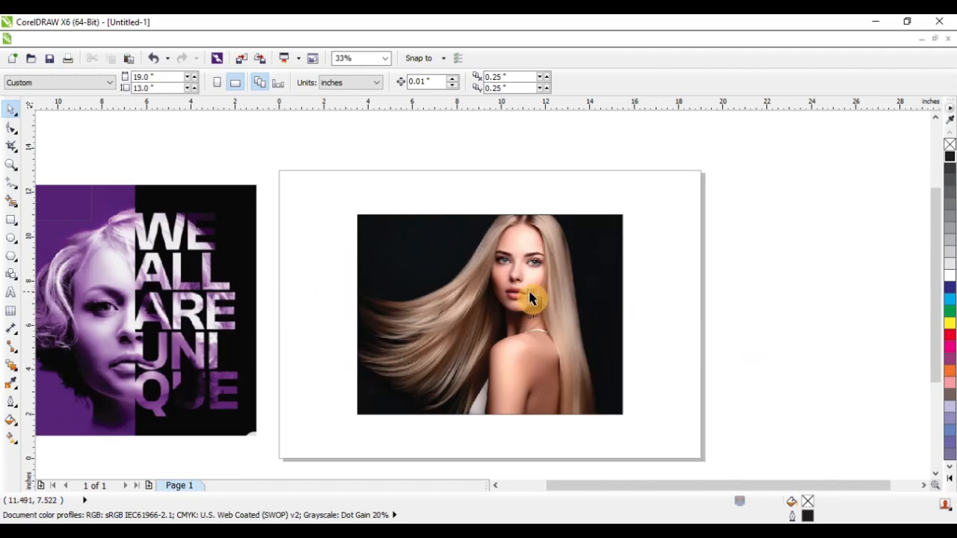
{"action": "left_click", "coordinate": [562, 298]}
{"action": "left_click_drag", "start_coordinate": [587, 282], "coordinate": [680, 209]}
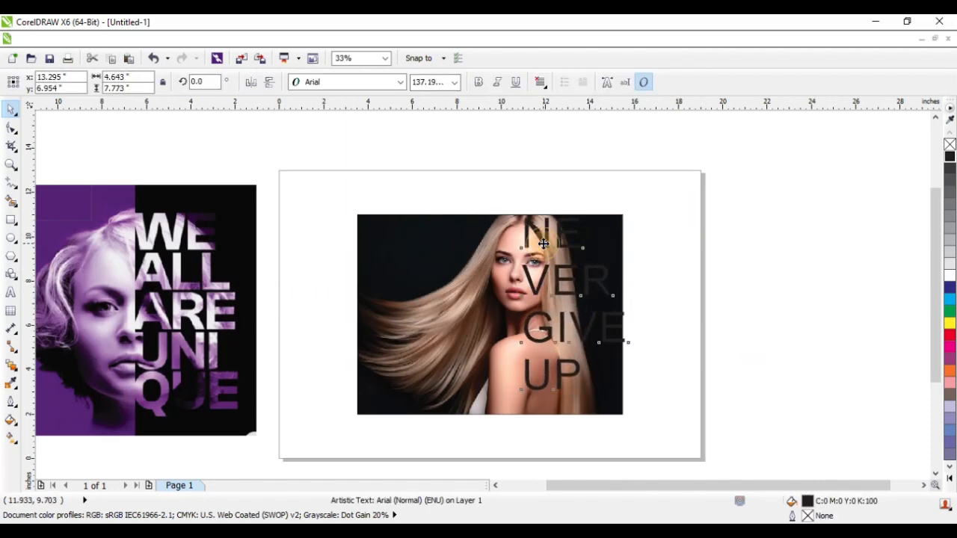
{"action": "left_click_drag", "start_coordinate": [543, 244], "coordinate": [568, 250]}
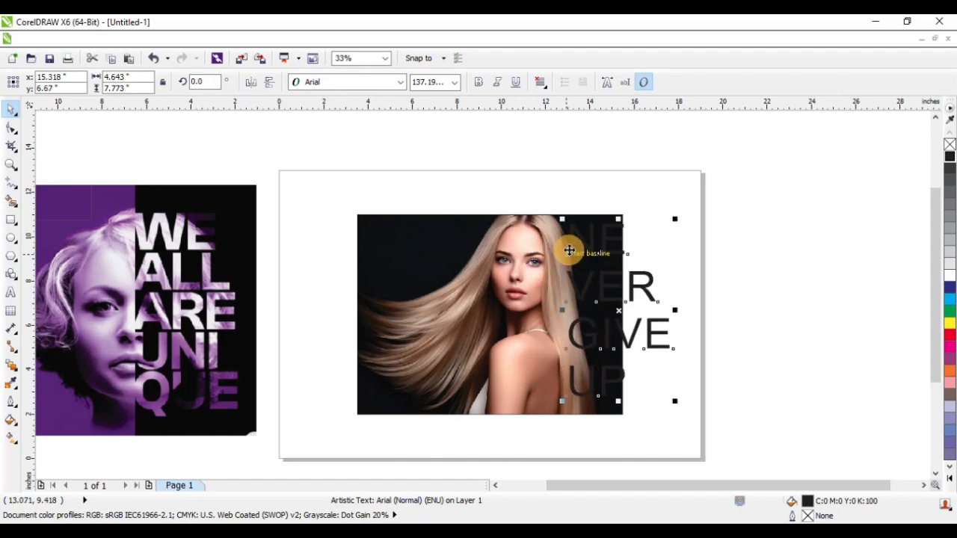
{"action": "left_click", "coordinate": [756, 278]}
Send the photo behind the black rectangle.
{"action": "left_click_drag", "start_coordinate": [407, 225], "coordinate": [303, 278]}
{"action": "key", "text": "ctrl+z"}
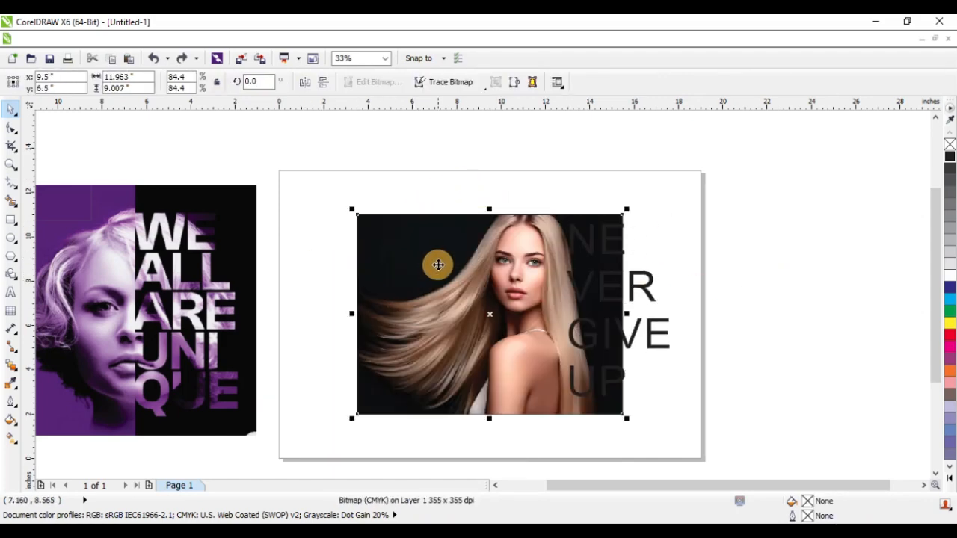
{"action": "key", "text": "ctrl+v"}
{"action": "left_click", "coordinate": [396, 172]}
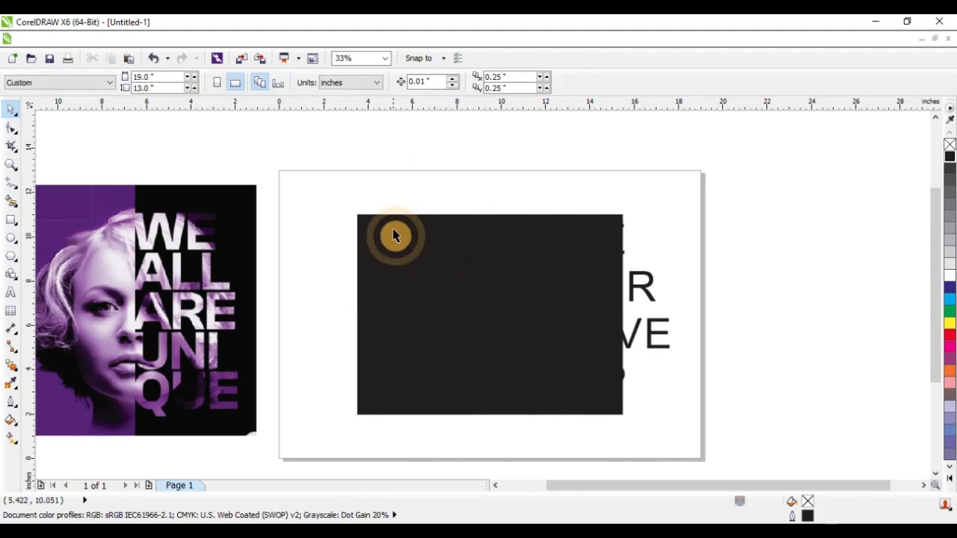
Move the photo, black rectangle and text together about 1.7 in to the left on the page.
{"action": "left_click_drag", "start_coordinate": [316, 187], "coordinate": [732, 436]}
{"action": "left_click_drag", "start_coordinate": [566, 332], "coordinate": [527, 333]}
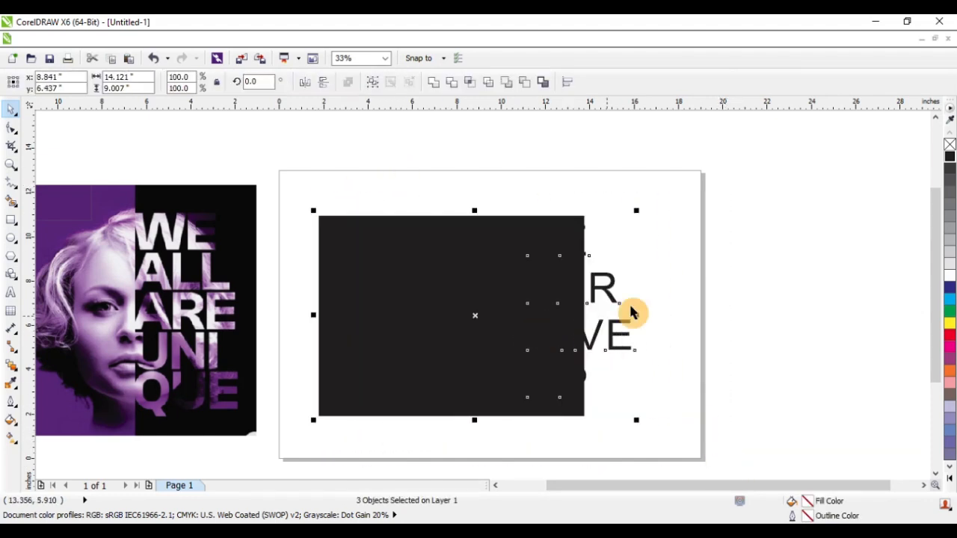
{"action": "left_click", "coordinate": [720, 270]}
Widen the black rectangle to the right to 15.242 in so it extends past the text.
{"action": "left_click_drag", "start_coordinate": [580, 236], "coordinate": [665, 222]}
{"action": "key", "text": "ctrl+z"}
{"action": "left_click", "coordinate": [410, 244]}
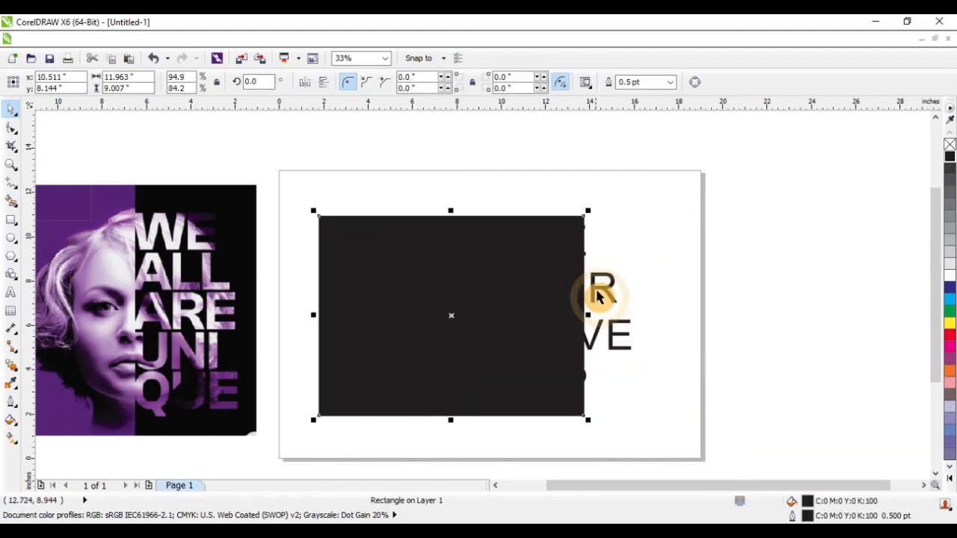
{"action": "left_click_drag", "start_coordinate": [588, 315], "coordinate": [657, 329]}
Fill the four-line text with white.
{"action": "left_click_drag", "start_coordinate": [763, 163], "coordinate": [479, 443]}
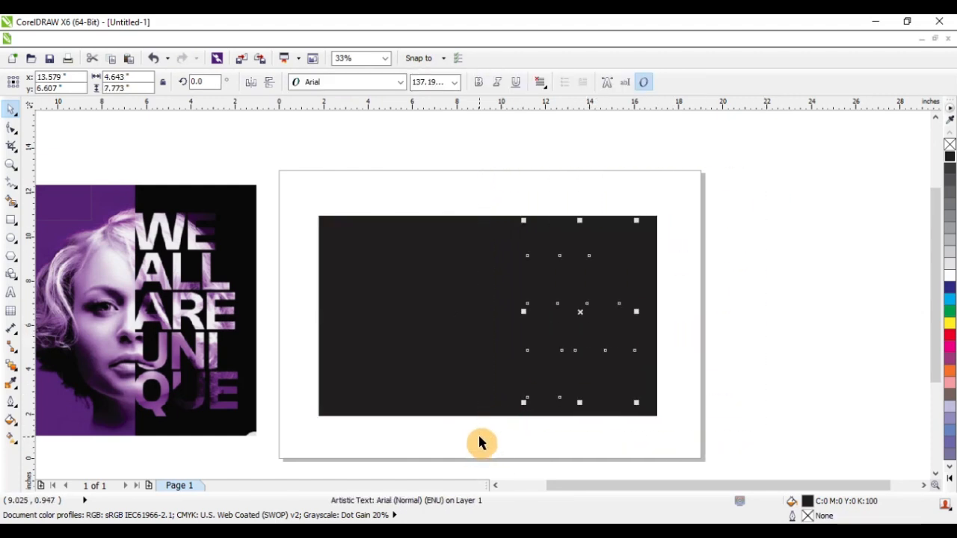
{"action": "left_click", "coordinate": [949, 278]}
{"action": "left_click", "coordinate": [763, 256]}
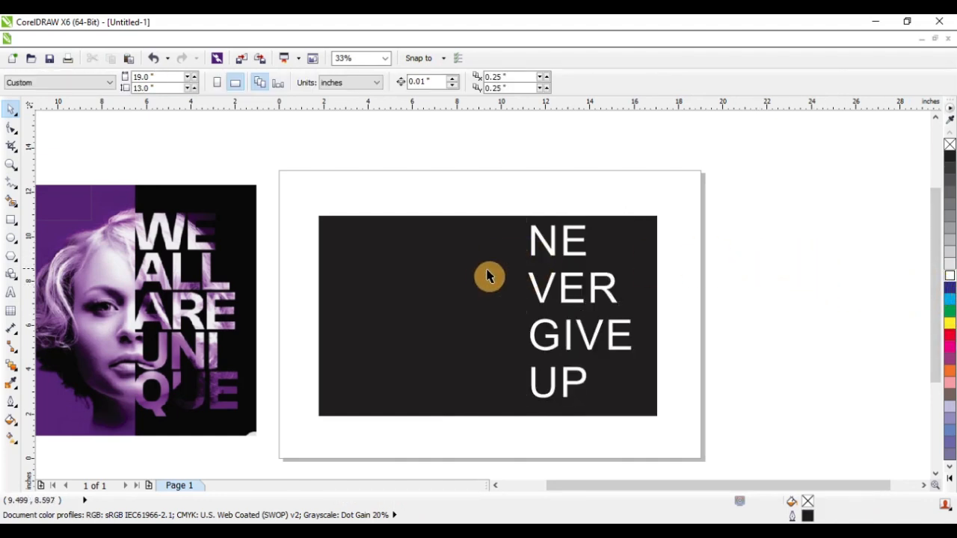
Send the black rectangle to the back, behind the photo and the text.
{"action": "left_click_drag", "start_coordinate": [486, 273], "coordinate": [482, 233]}
{"action": "key", "text": "ctrl+z"}
{"action": "key", "text": "shift+Page_Down"}
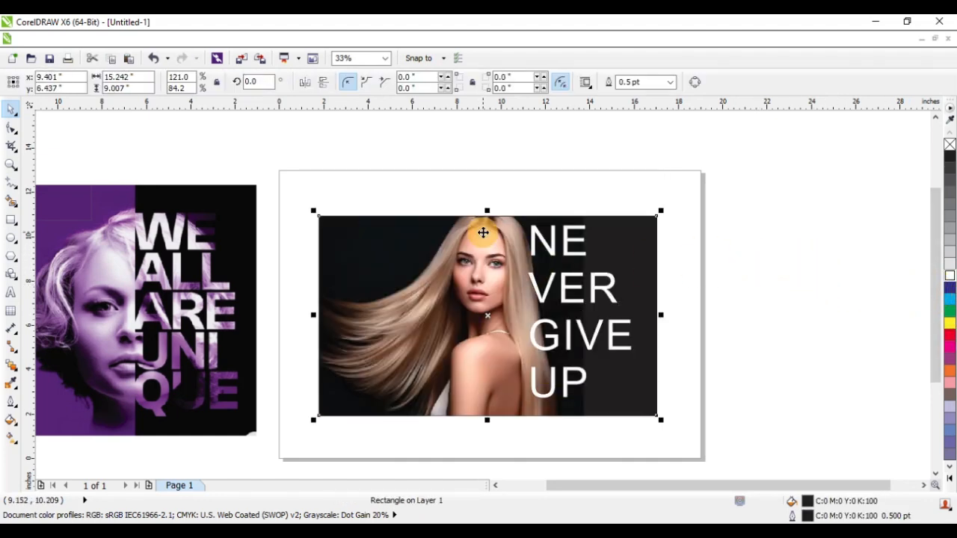
{"action": "left_click", "coordinate": [738, 283]}
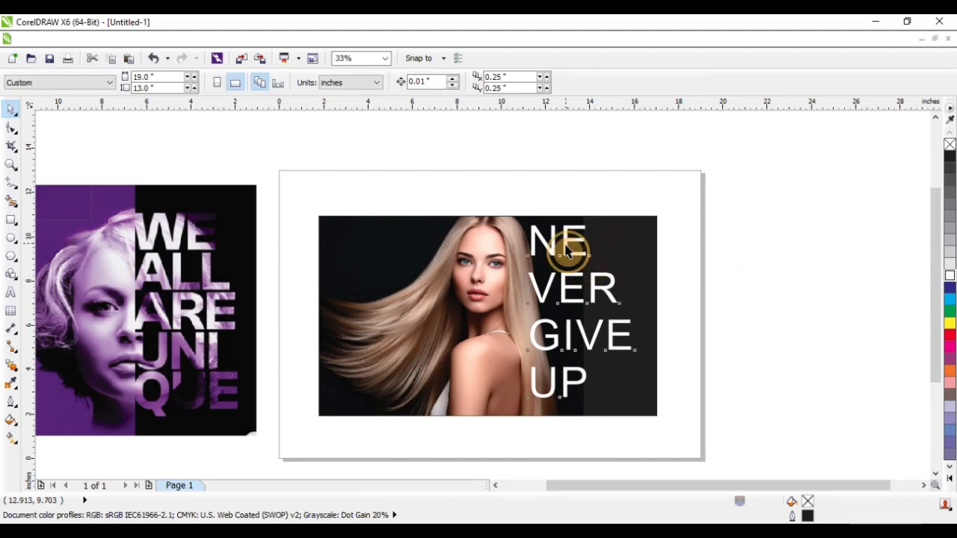
Shift the white text slightly left and down, and make it bold.
{"action": "left_click_drag", "start_coordinate": [567, 252], "coordinate": [559, 247]}
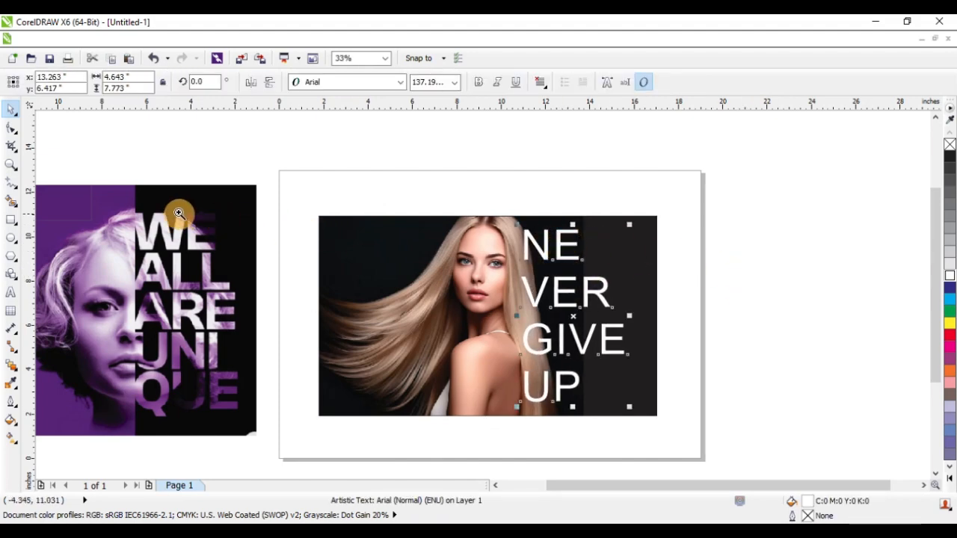
{"action": "left_click_drag", "start_coordinate": [124, 193], "coordinate": [718, 432]}
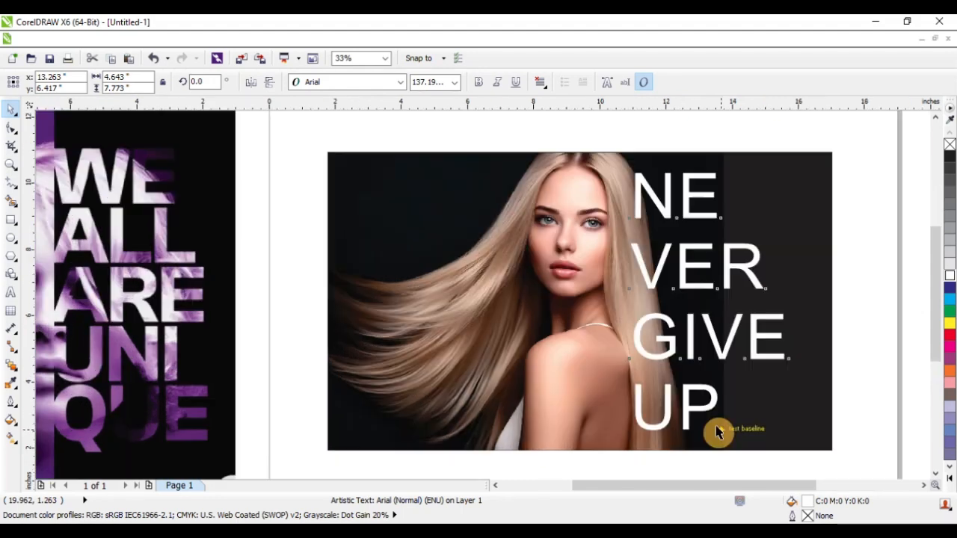
{"action": "left_click", "coordinate": [479, 83]}
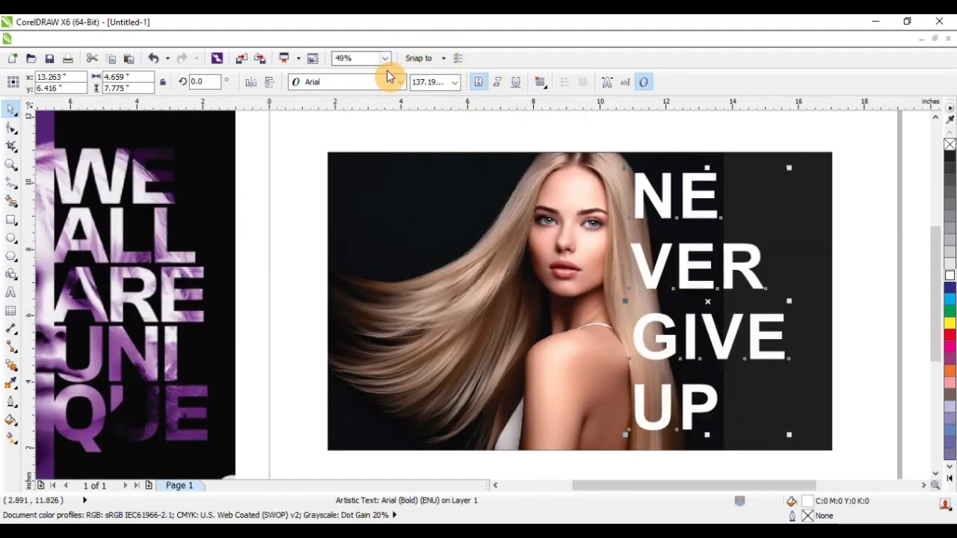
Enlarge the bold text to about 188 pt and align its start with the woman's hair near the photo's top edge.
{"action": "scroll", "coordinate": [471, 265], "scroll_direction": "down", "scroll_amount": 2}
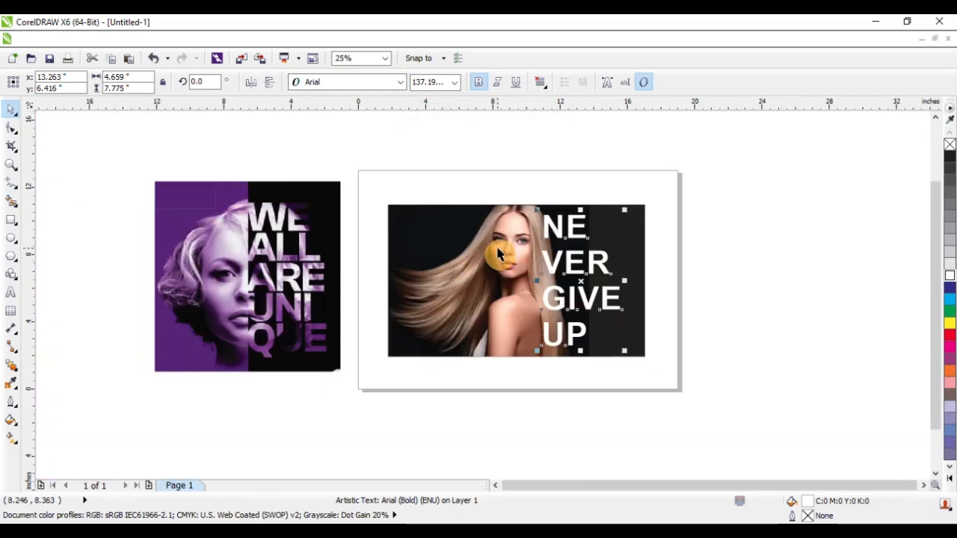
{"action": "scroll", "coordinate": [498, 254], "scroll_direction": "up", "scroll_amount": 2}
{"action": "scroll", "coordinate": [523, 251], "scroll_direction": "down", "scroll_amount": 2}
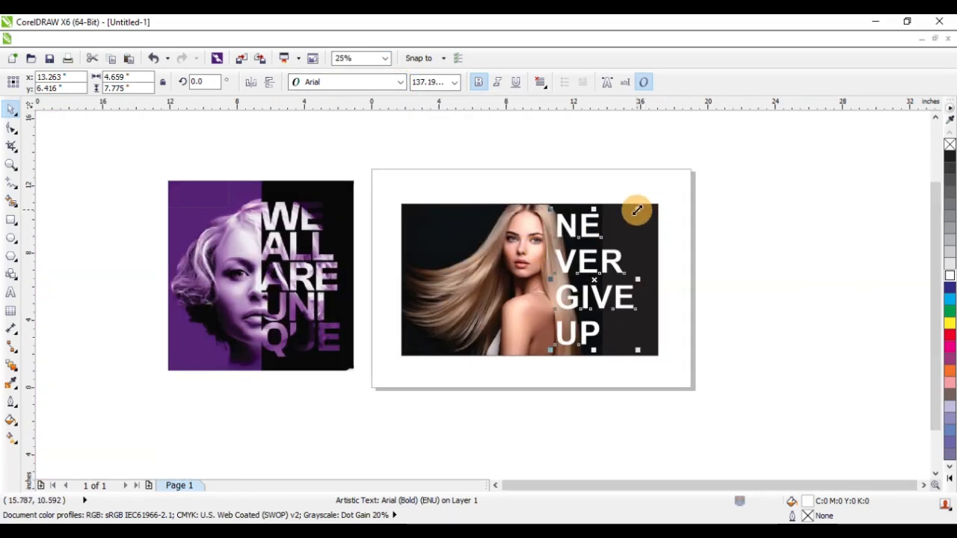
{"action": "left_click_drag", "start_coordinate": [635, 210], "coordinate": [676, 142]}
{"action": "left_click_drag", "start_coordinate": [573, 241], "coordinate": [618, 303]}
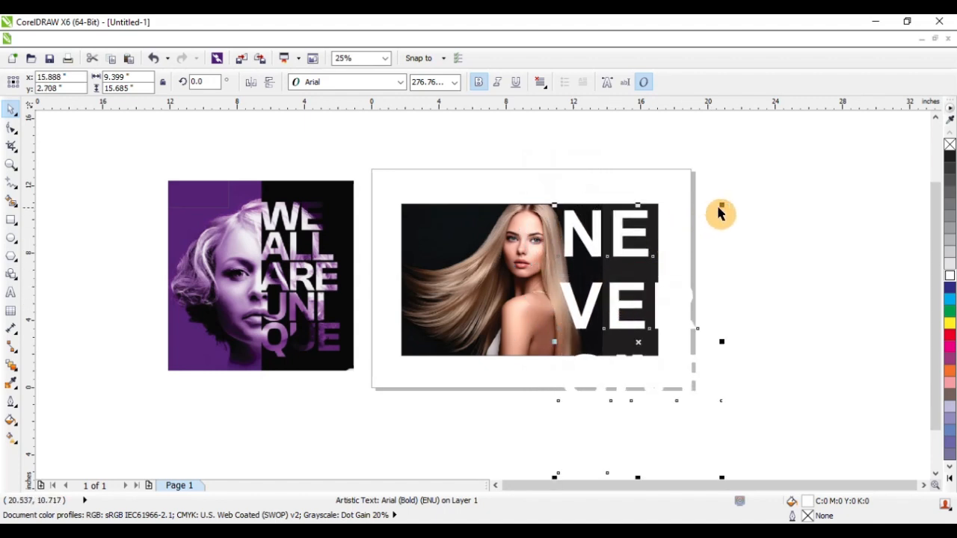
{"action": "left_click_drag", "start_coordinate": [720, 213], "coordinate": [689, 226]}
{"action": "left_click_drag", "start_coordinate": [613, 266], "coordinate": [588, 226]}
Tighten the text's line spacing until the four-line block is about 8 in high.
{"action": "key", "text": "F10"}
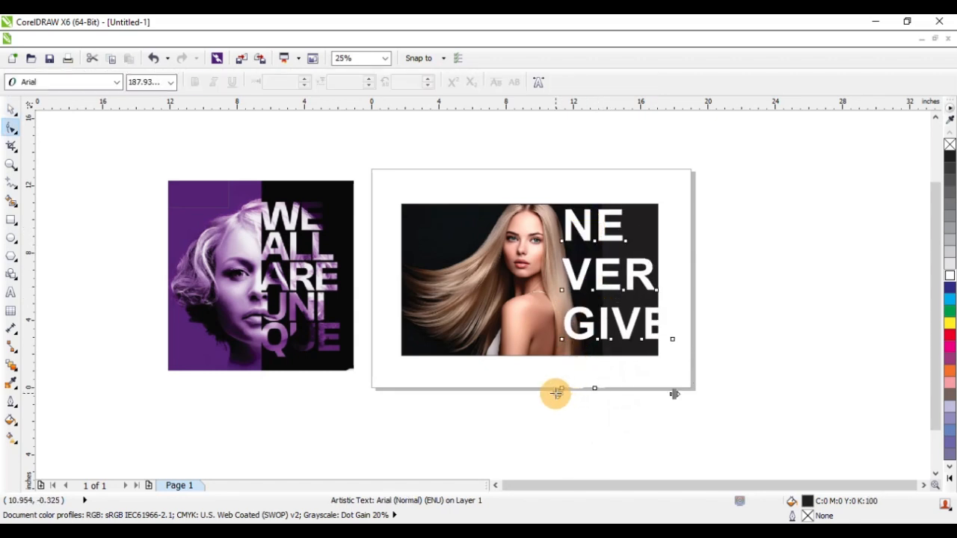
{"action": "left_click_drag", "start_coordinate": [556, 393], "coordinate": [560, 334]}
{"action": "key", "text": "space"}
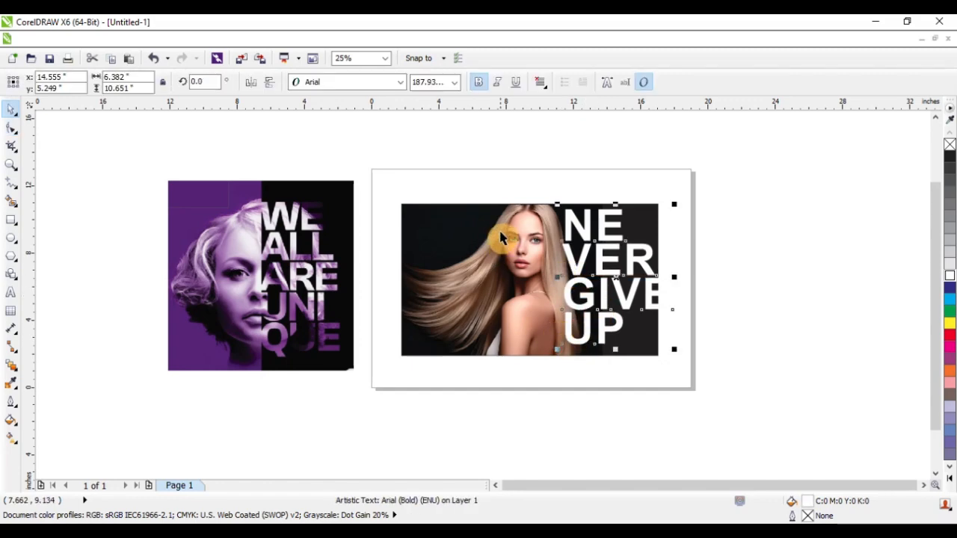
Centre the text block vertically on the photo.
{"action": "left_click", "coordinate": [506, 230], "text": "shift"}
{"action": "key", "text": "e"}
{"action": "left_click", "coordinate": [495, 186]}
Try to squeeze the text horizontally so it fits inside the black rectangle.
{"action": "key", "text": "F2"}
{"action": "left_click_drag", "start_coordinate": [199, 172], "coordinate": [833, 411]}
{"action": "left_click", "coordinate": [667, 263]}
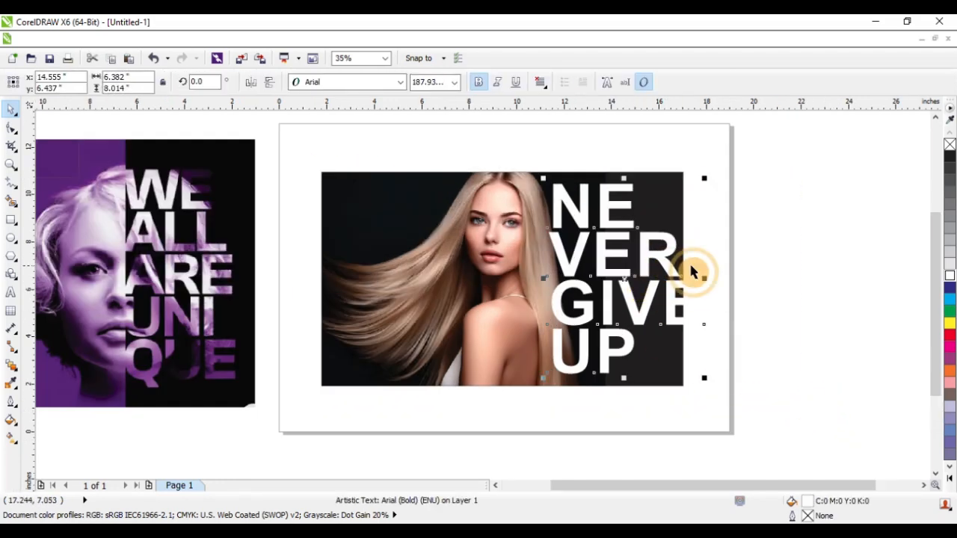
{"action": "left_click_drag", "start_coordinate": [704, 280], "coordinate": [680, 280]}
{"action": "left_click", "coordinate": [795, 257]}
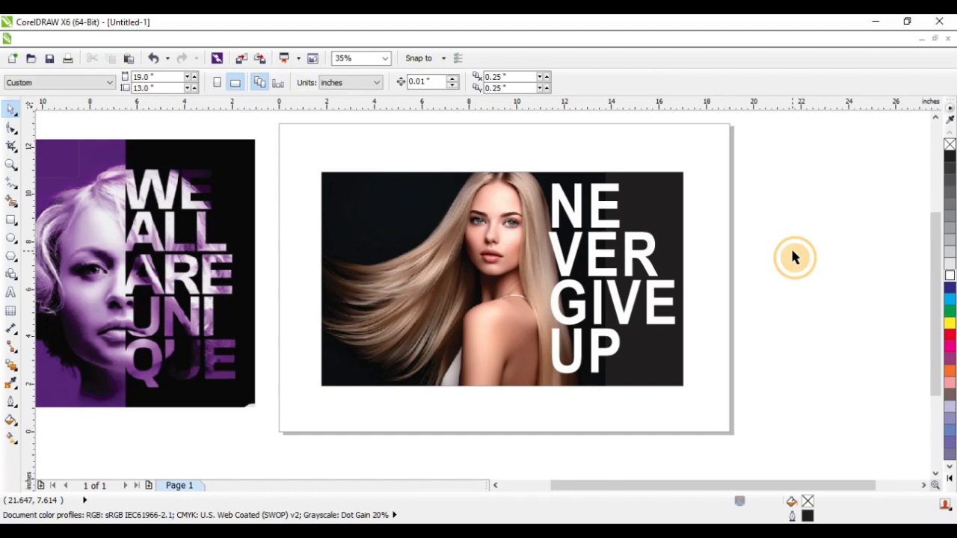
{"action": "key", "text": "ctrl+z"}
Change the text's font to Swis721 BlkCn BT.
{"action": "left_click", "coordinate": [402, 83]}
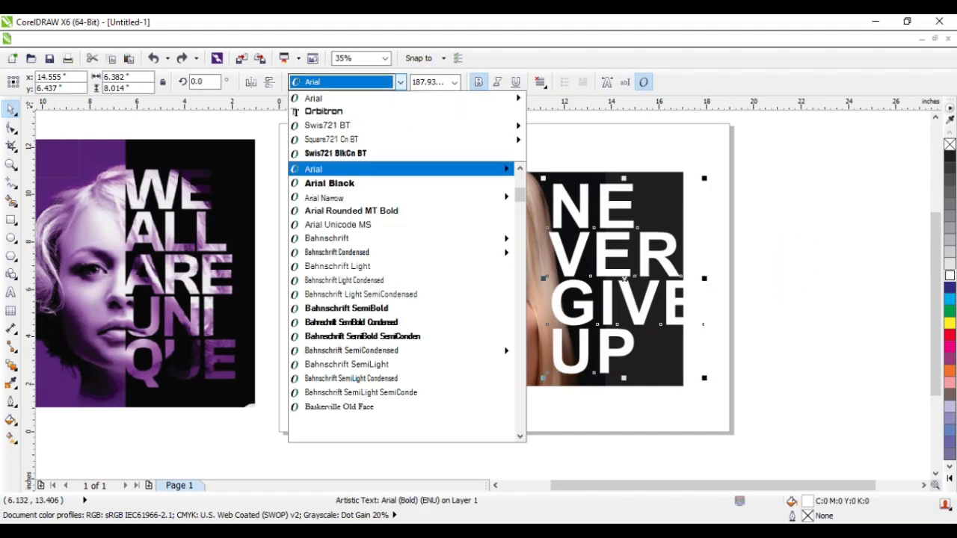
{"action": "left_click", "coordinate": [379, 156]}
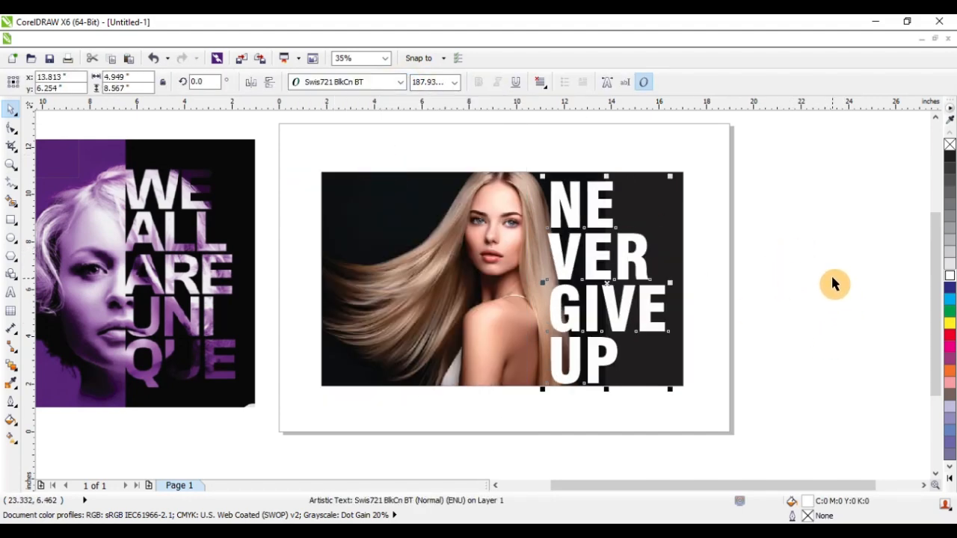
{"action": "left_click", "coordinate": [808, 269]}
{"action": "scroll", "coordinate": [688, 267], "scroll_direction": "down", "scroll_amount": 2}
{"action": "key", "text": "F2"}
{"action": "left_click_drag", "start_coordinate": [267, 175], "coordinate": [786, 362]}
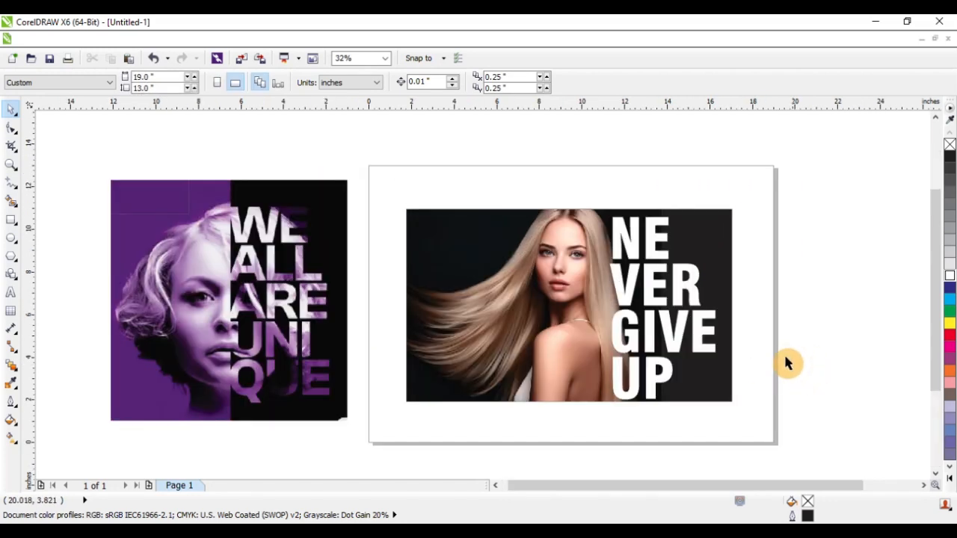
{"action": "key", "text": "F2"}
{"action": "left_click_drag", "start_coordinate": [157, 160], "coordinate": [893, 463]}
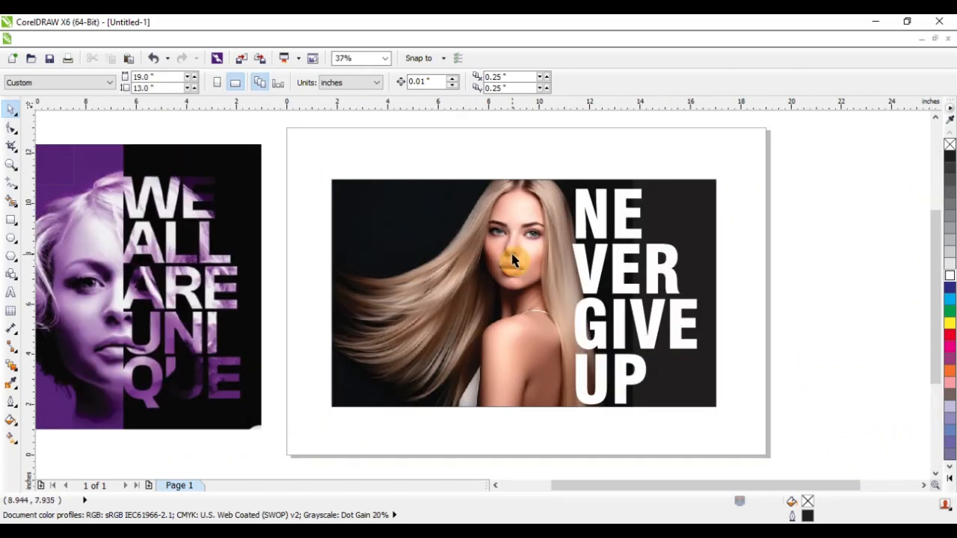
{"action": "left_click", "coordinate": [512, 258]}
{"action": "left_click_drag", "start_coordinate": [513, 255], "coordinate": [444, 297]}
{"action": "key", "text": "ctrl+z"}
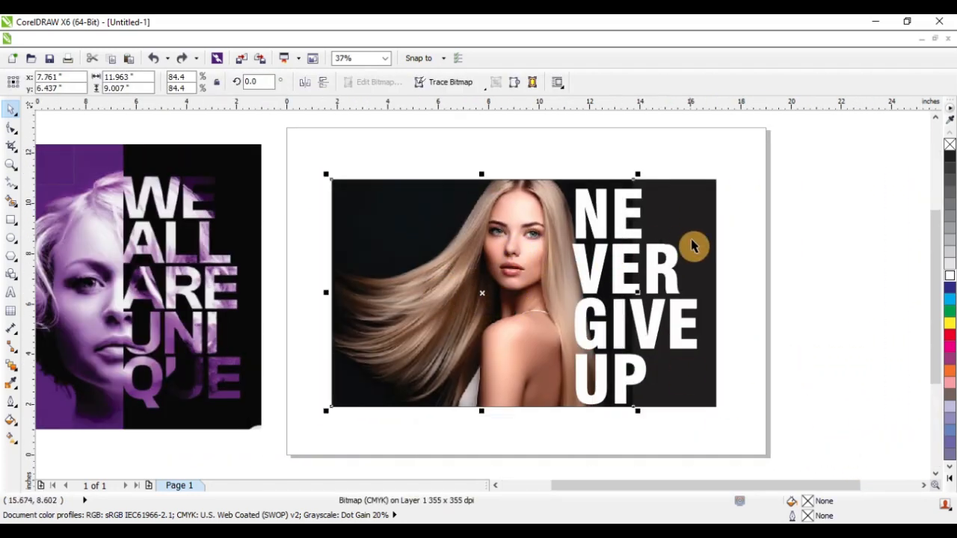
{"action": "left_click", "coordinate": [717, 209]}
{"action": "left_click_drag", "start_coordinate": [596, 214], "coordinate": [412, 214]}
{"action": "key", "text": "ctrl+z"}
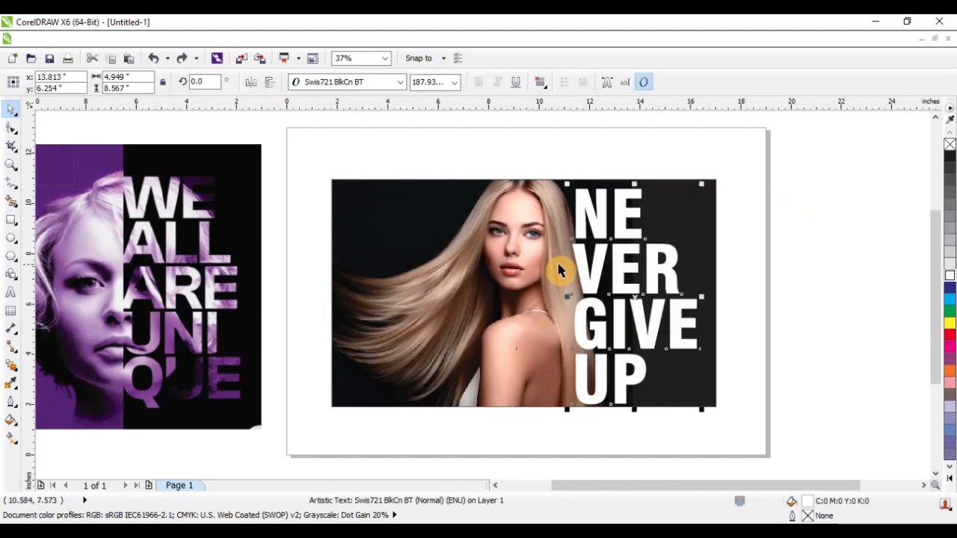
Move the NEVER GIVE UP text over the far half of the woman's face and enlarge it slightly to about 8.59 in high.
{"action": "left_click_drag", "start_coordinate": [599, 228], "coordinate": [551, 214]}
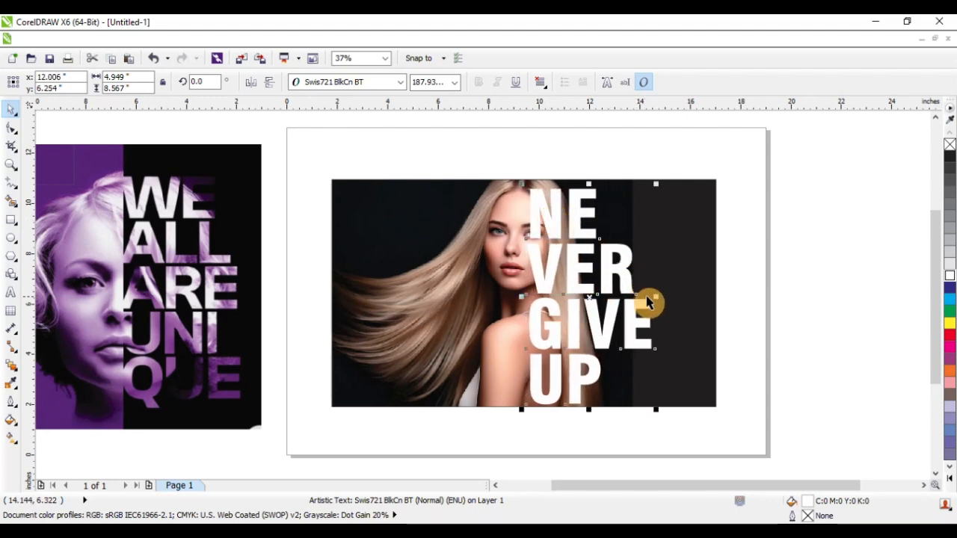
{"action": "mouse_move", "coordinate": [657, 182]}
{"action": "left_mouse_down"}
{"action": "mouse_move", "coordinate": [668, 175]}
{"action": "mouse_move", "coordinate": [665, 182]}
{"action": "left_mouse_up"}
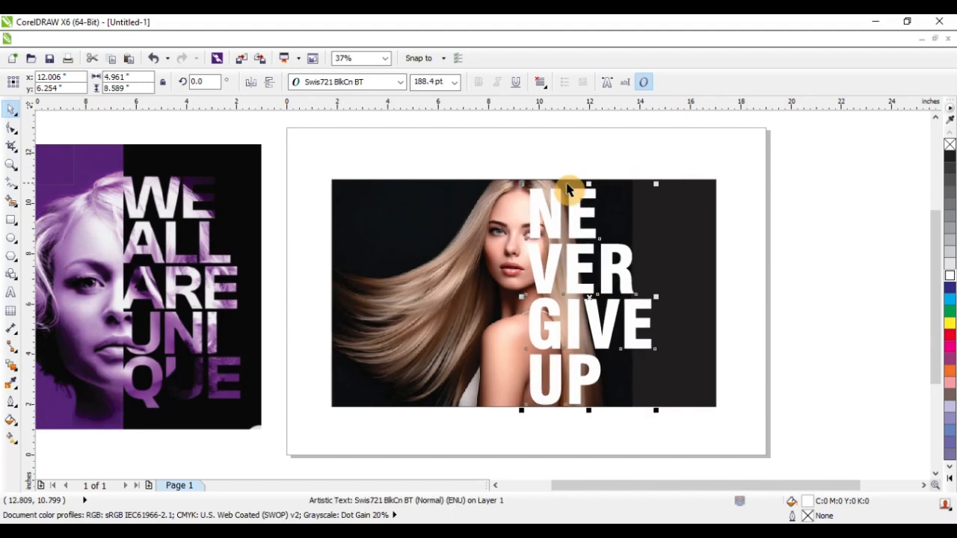
Align the text block's vertical centre with the black background rectangle.
{"action": "left_click", "coordinate": [496, 203]}
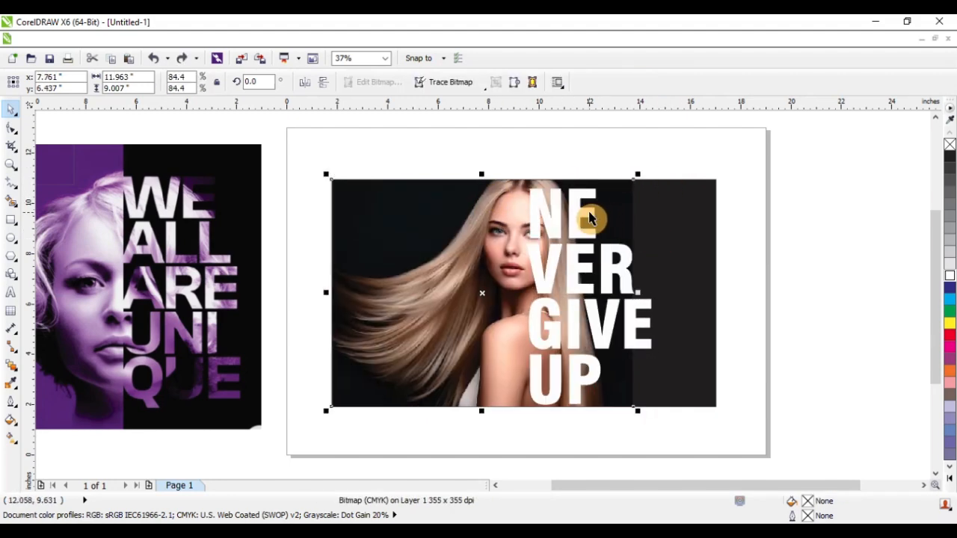
{"action": "left_click", "coordinate": [589, 217]}
{"action": "left_click", "coordinate": [679, 196], "text": "shift"}
{"action": "left_click", "coordinate": [615, 145]}
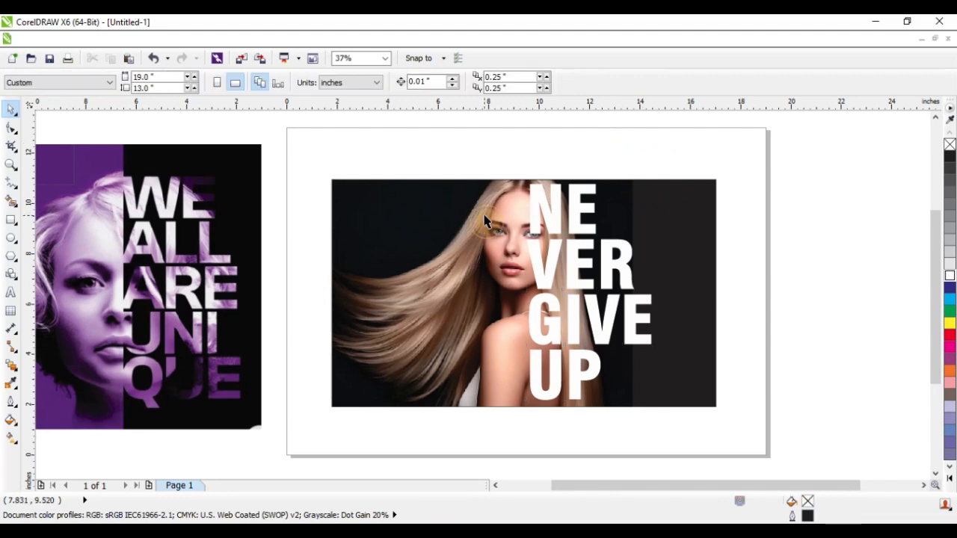
Try to place the original portrait photo inside the text as a PowerClip.
{"action": "left_click", "coordinate": [486, 219]}
{"action": "key", "text": "alt+c"}
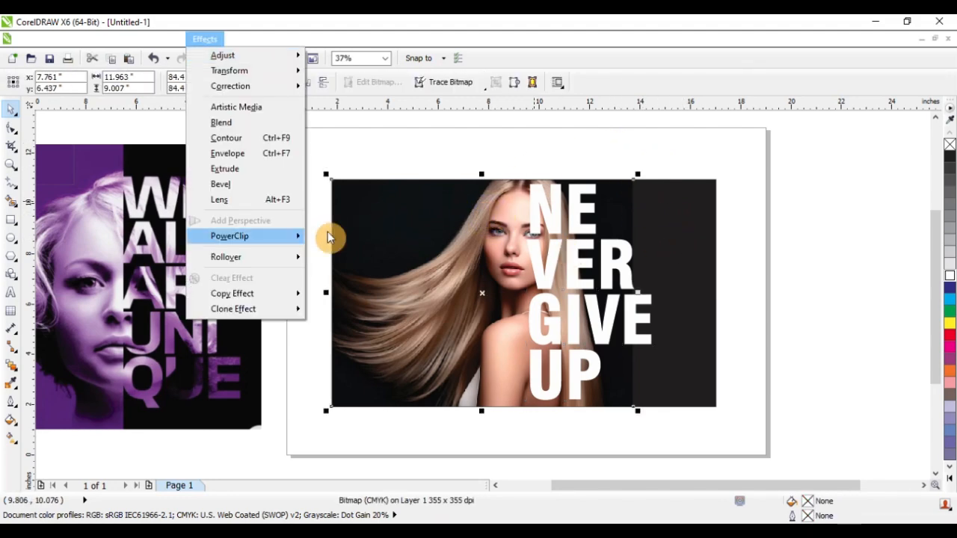
{"action": "left_click", "coordinate": [336, 239]}
{"action": "left_click", "coordinate": [522, 194]}
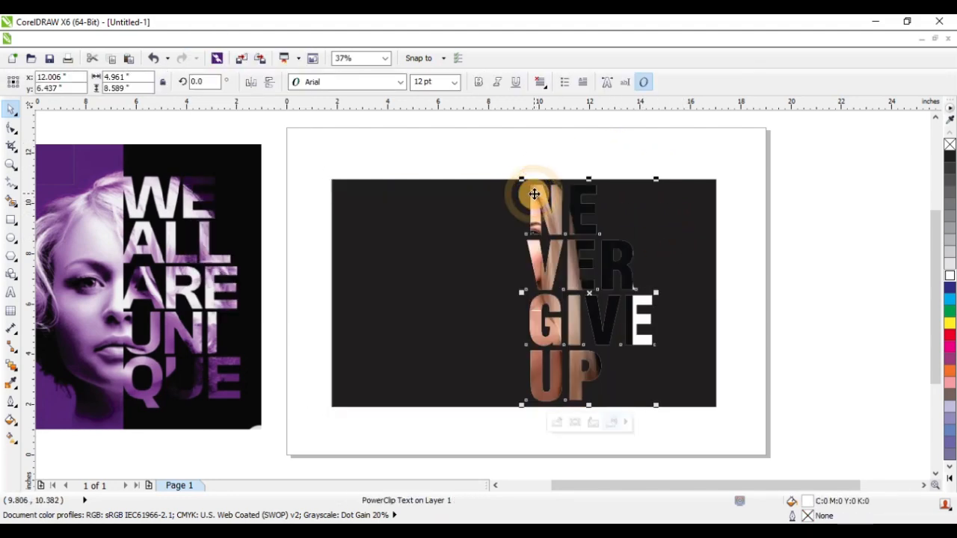
{"action": "left_click", "coordinate": [825, 241]}
{"action": "key", "text": "ctrl+z"}
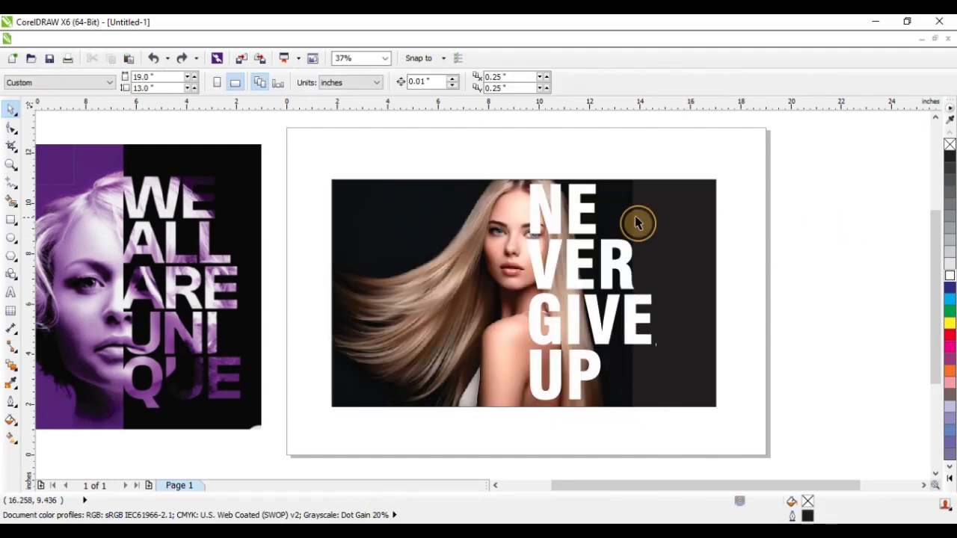
Copy the portrait photo and paste the duplicate in the same place.
{"action": "left_click", "coordinate": [505, 207]}
{"action": "left_click", "coordinate": [82, 41]}
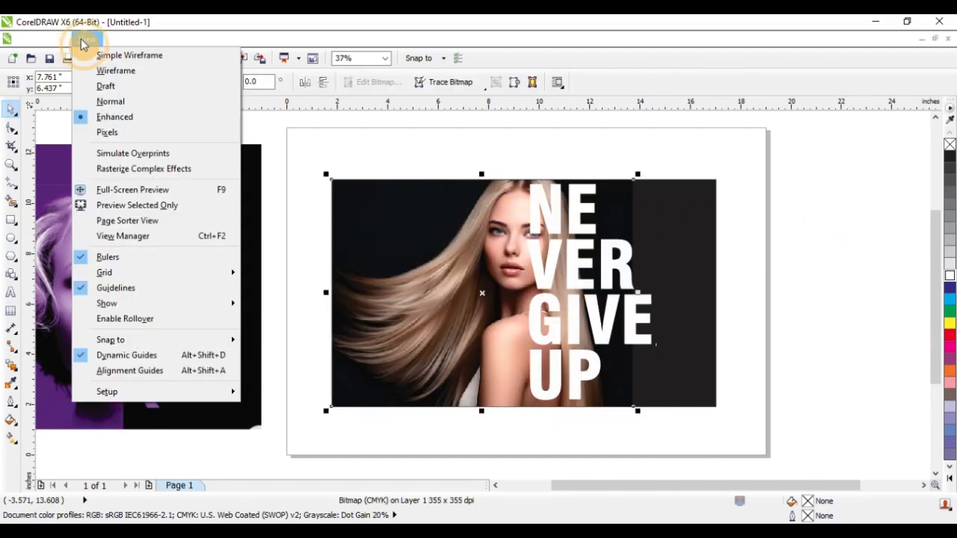
{"action": "mouse_move", "coordinate": [61, 39]}
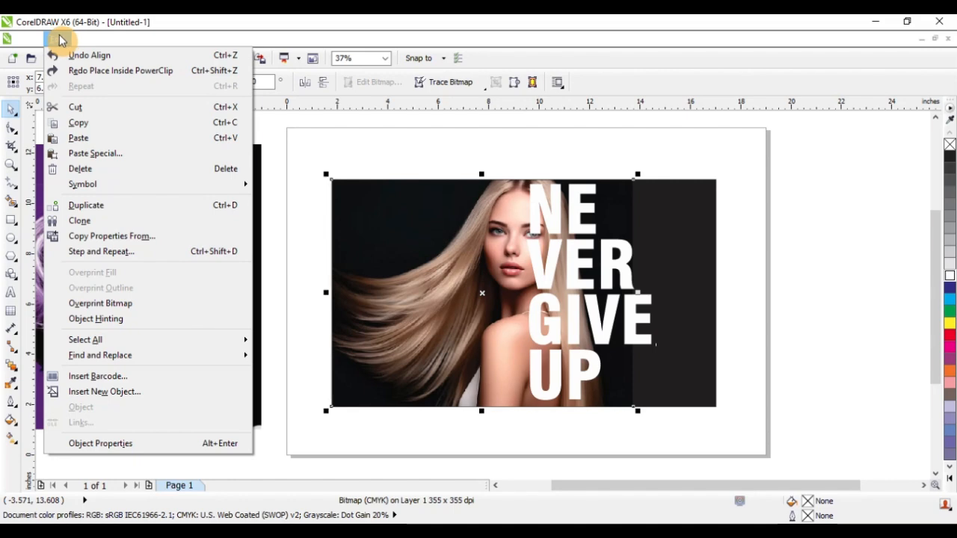
{"action": "left_click", "coordinate": [79, 122]}
{"action": "left_click", "coordinate": [51, 41]}
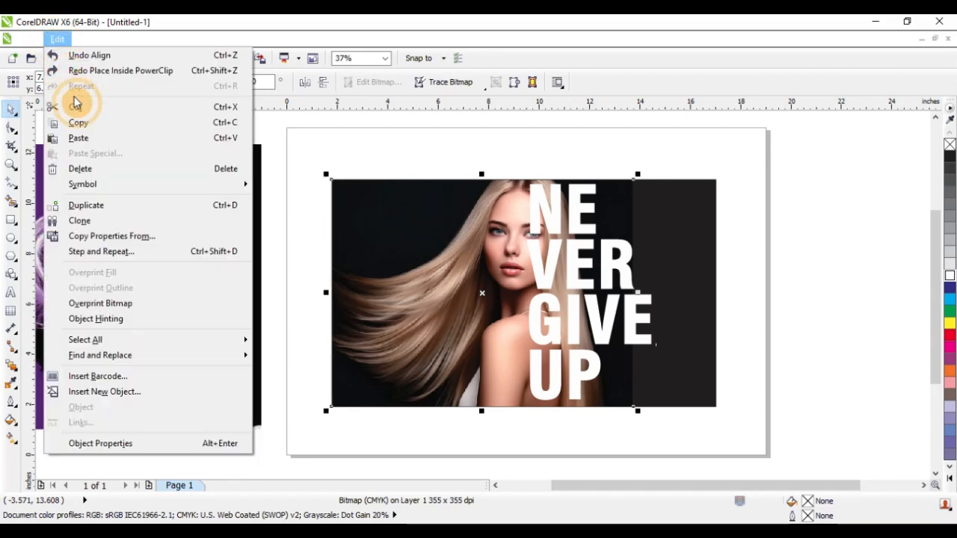
{"action": "left_click", "coordinate": [75, 136]}
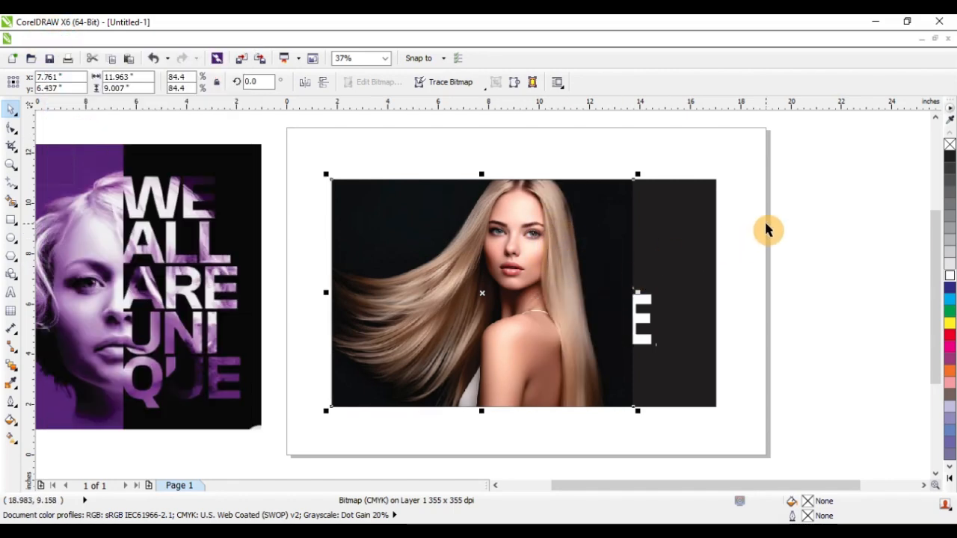
Place the duplicated portrait photo inside the NEVER GIVE UP text as a PowerClip.
{"action": "left_click", "coordinate": [202, 38]}
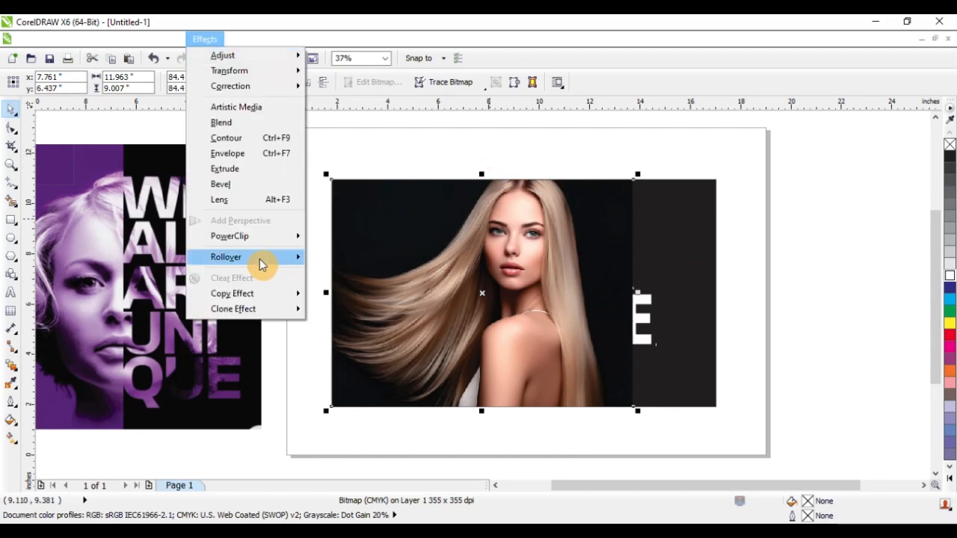
{"action": "mouse_move", "coordinate": [299, 238]}
{"action": "left_click", "coordinate": [360, 237]}
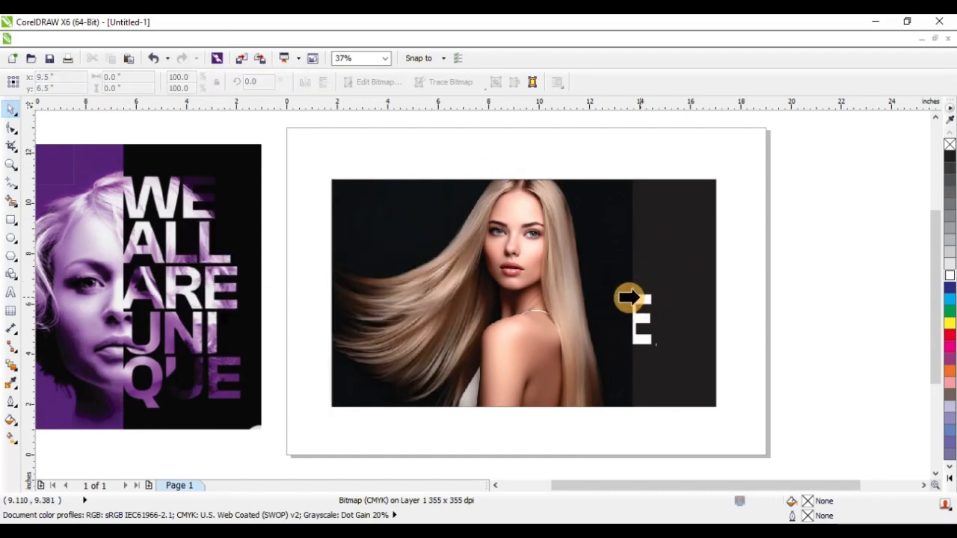
{"action": "left_click", "coordinate": [637, 300]}
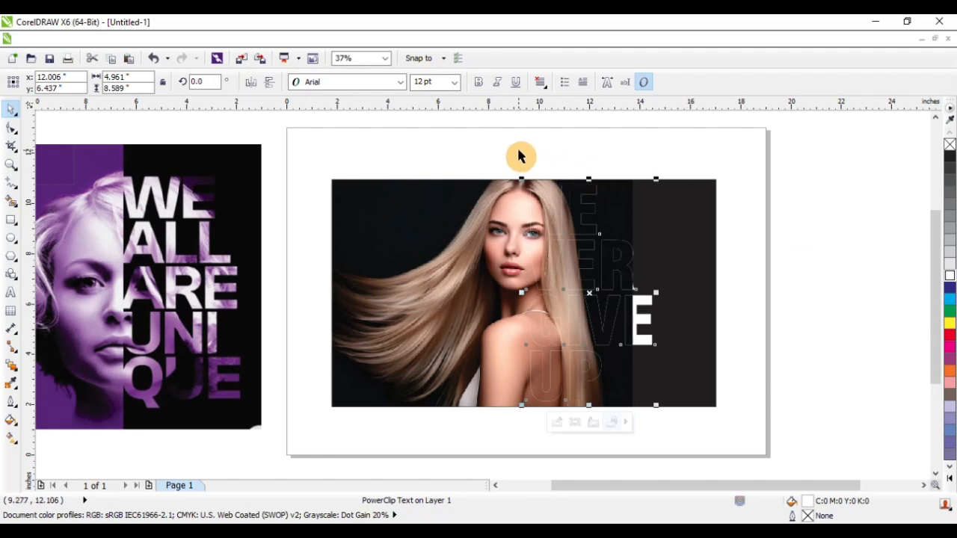
{"action": "left_click_drag", "start_coordinate": [521, 156], "coordinate": [714, 426]}
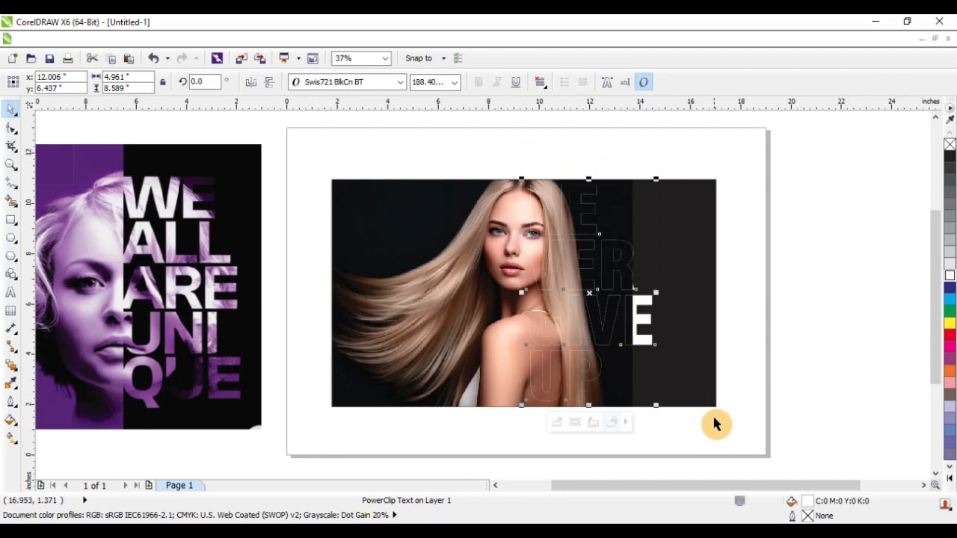
{"action": "left_click", "coordinate": [798, 256]}
{"action": "left_click_drag", "start_coordinate": [513, 229], "coordinate": [412, 324]}
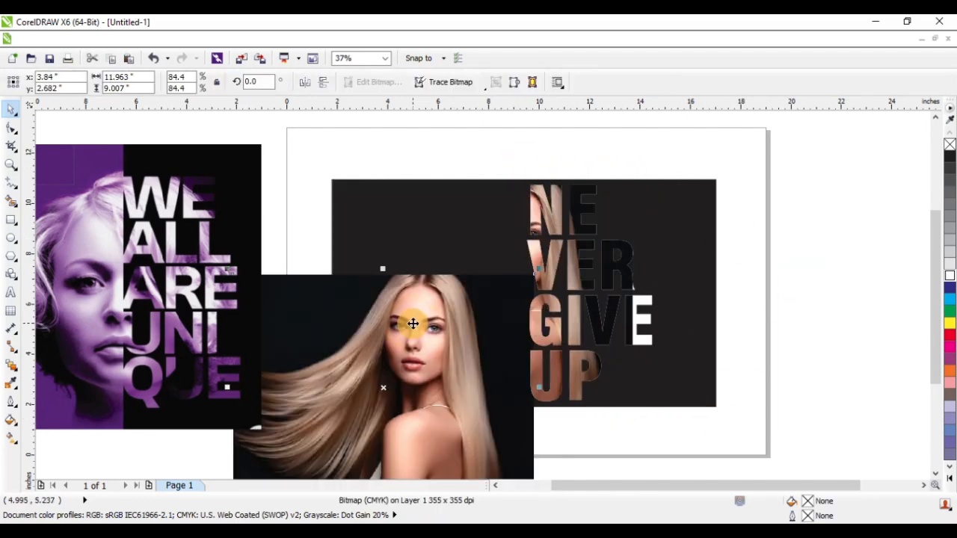
{"action": "key", "text": "ctrl+z"}
{"action": "left_click", "coordinate": [767, 294]}
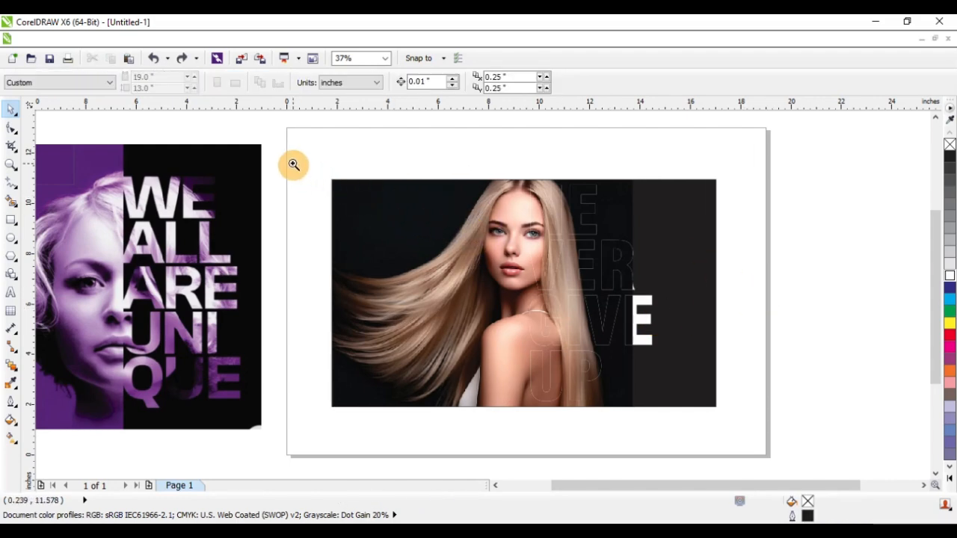
Draw a rectangle about 7.3 in wide and 9 in high from the middle of the face to the poster's far edge.
{"action": "left_click_drag", "start_coordinate": [293, 165], "coordinate": [688, 466]}
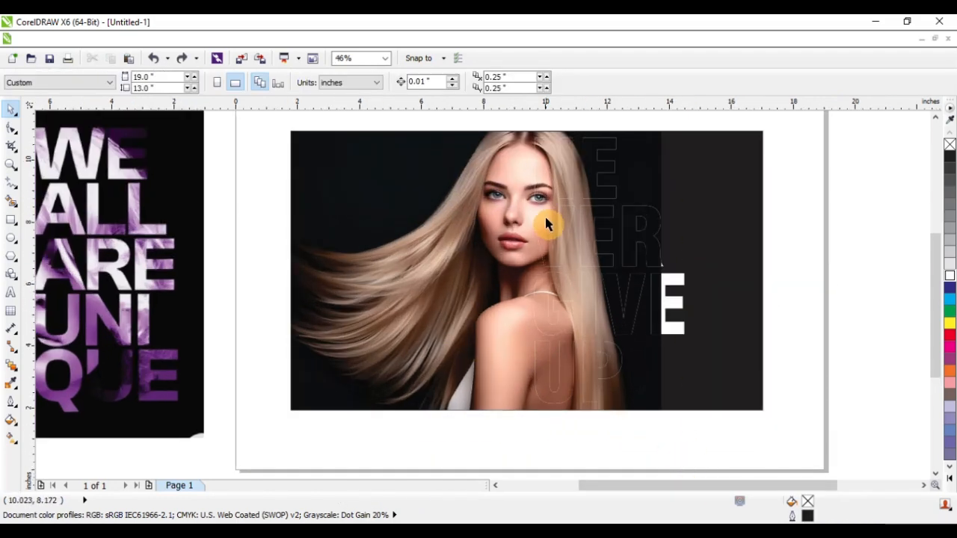
{"action": "scroll", "coordinate": [644, 311], "scroll_direction": "down", "scroll_amount": 2}
{"action": "key", "text": "F2"}
{"action": "left_click_drag", "start_coordinate": [472, 192], "coordinate": [736, 435]}
{"action": "key", "text": "F6"}
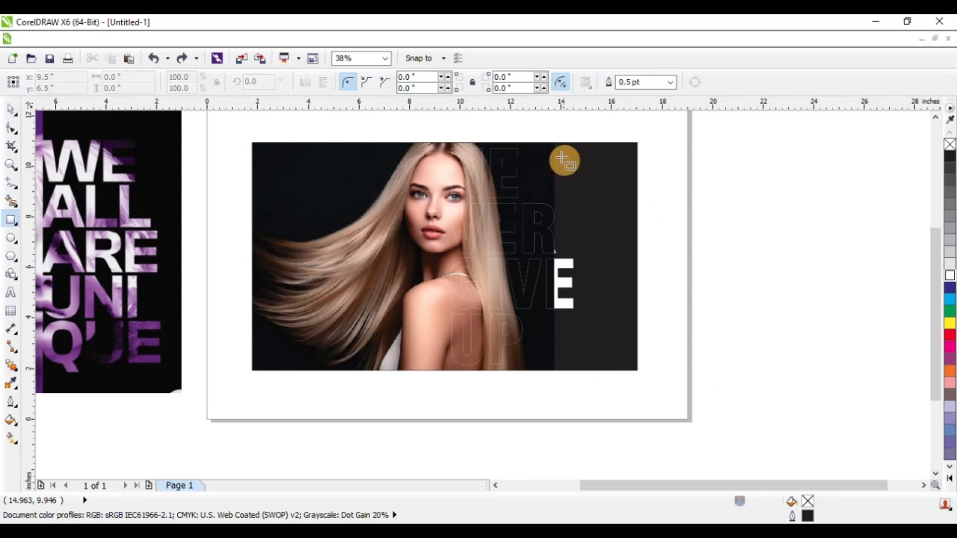
{"action": "left_click_drag", "start_coordinate": [451, 141], "coordinate": [641, 374]}
{"action": "key", "text": "space"}
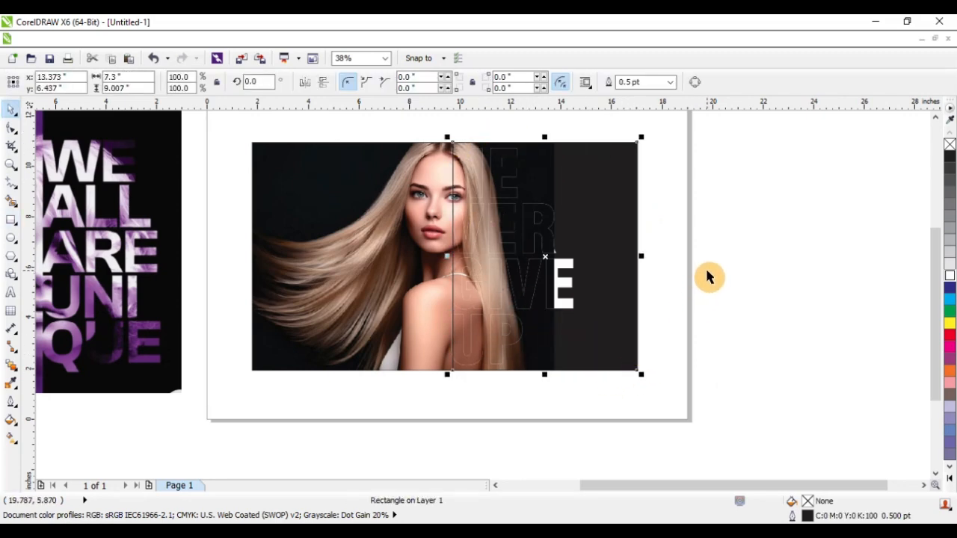
Align the left edge of the new rectangle with the left edge of the clipped text.
{"action": "left_click_drag", "start_coordinate": [610, 213], "coordinate": [756, 220]}
{"action": "left_click", "coordinate": [565, 262], "text": "shift"}
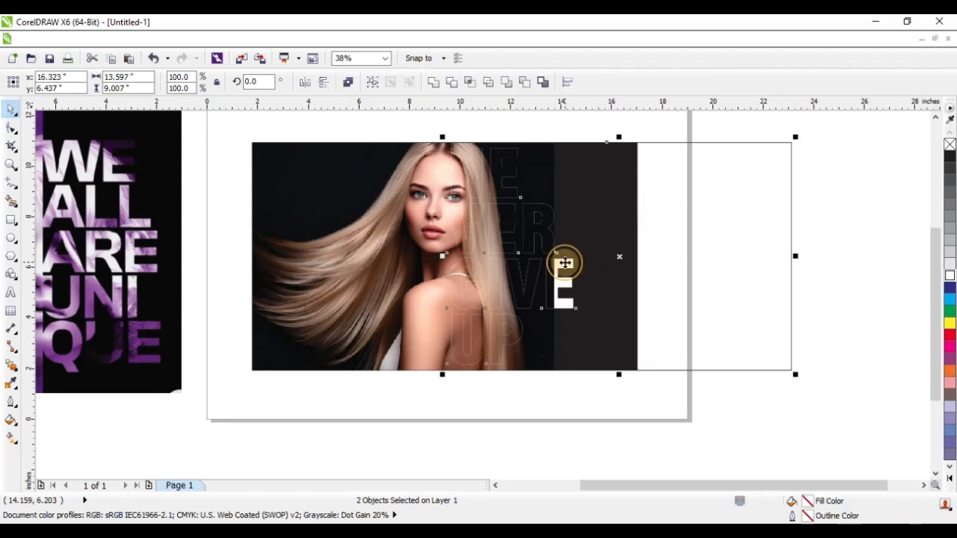
{"action": "key", "text": "l"}
{"action": "left_click", "coordinate": [762, 250]}
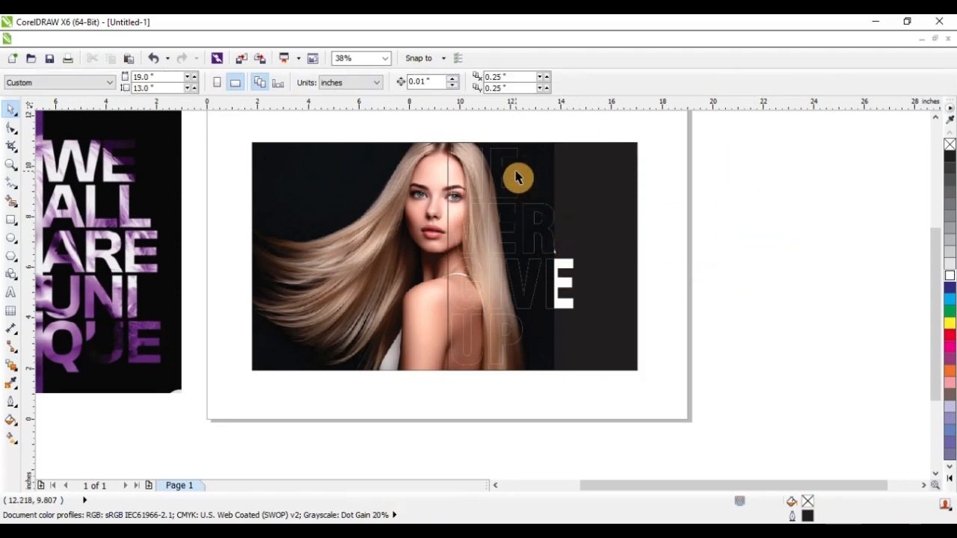
Fill the half-poster rectangle with black, remove its outline and send it behind the photo.
{"action": "left_click_drag", "start_coordinate": [462, 149], "coordinate": [581, 165]}
{"action": "key", "text": "ctrl+z"}
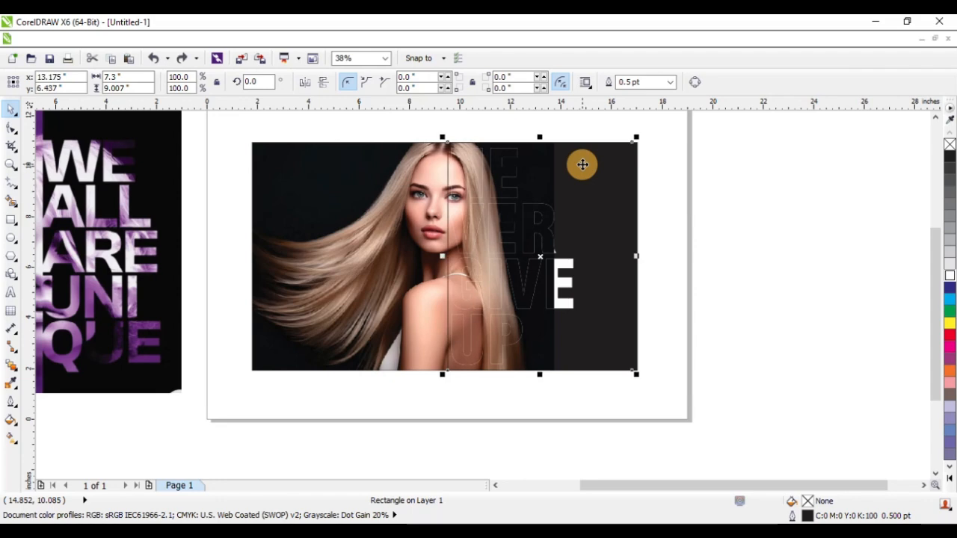
{"action": "scroll", "coordinate": [687, 215], "scroll_direction": "down", "scroll_amount": 1}
{"action": "key", "text": "F2"}
{"action": "left_click_drag", "start_coordinate": [312, 147], "coordinate": [783, 340]}
{"action": "left_click", "coordinate": [948, 158]}
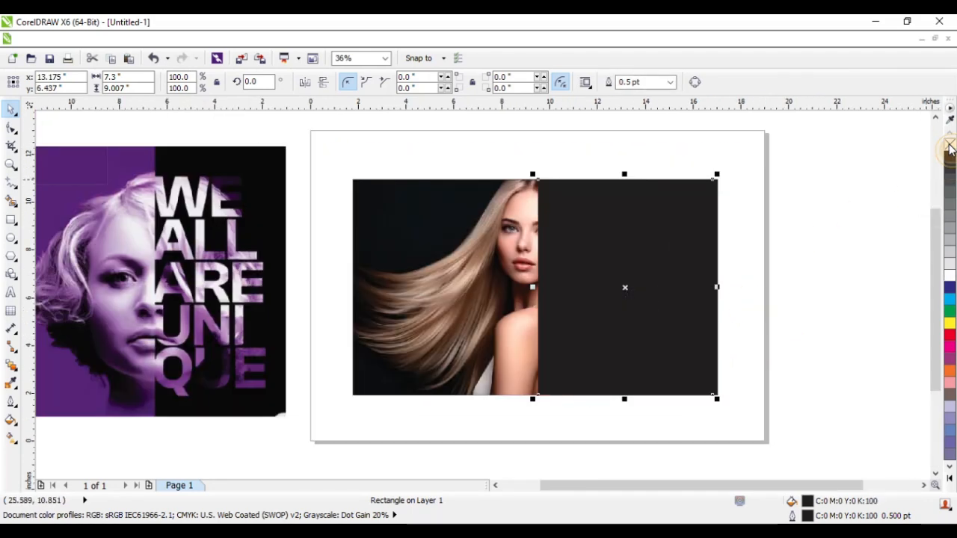
{"action": "right_click", "coordinate": [949, 146]}
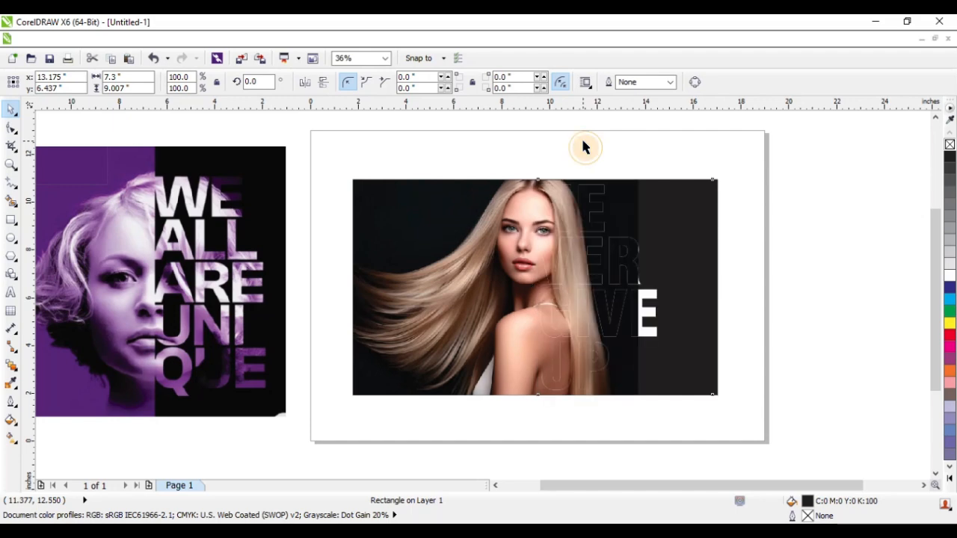
Send the portrait photo and the large background rectangle to the back, keeping the clipped text and half rectangle above the photo.
{"action": "left_click", "coordinate": [584, 148]}
{"action": "left_click", "coordinate": [487, 203]}
{"action": "key", "text": "ctrl+Page_Down"}
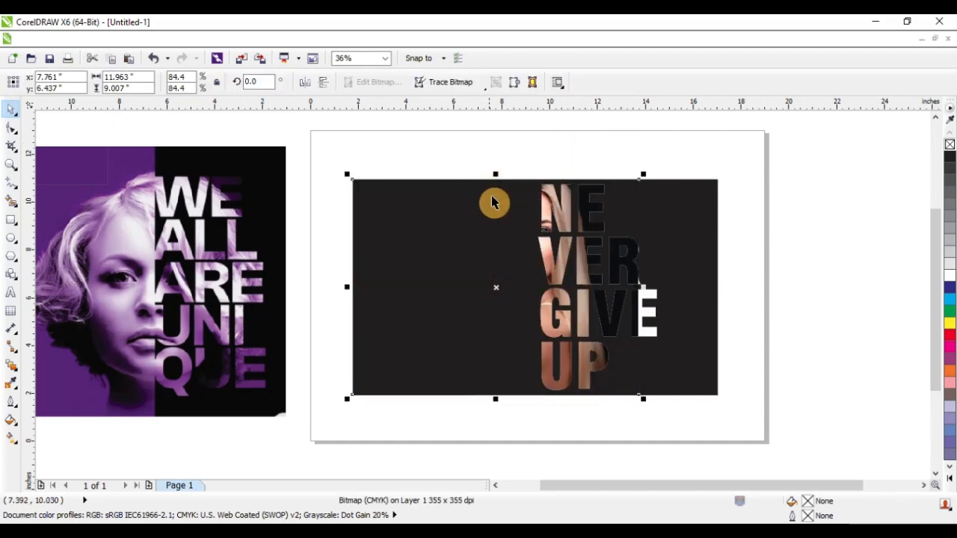
{"action": "left_click", "coordinate": [471, 163]}
{"action": "left_click", "coordinate": [469, 188]}
{"action": "key", "text": "ctrl+Page_Down"}
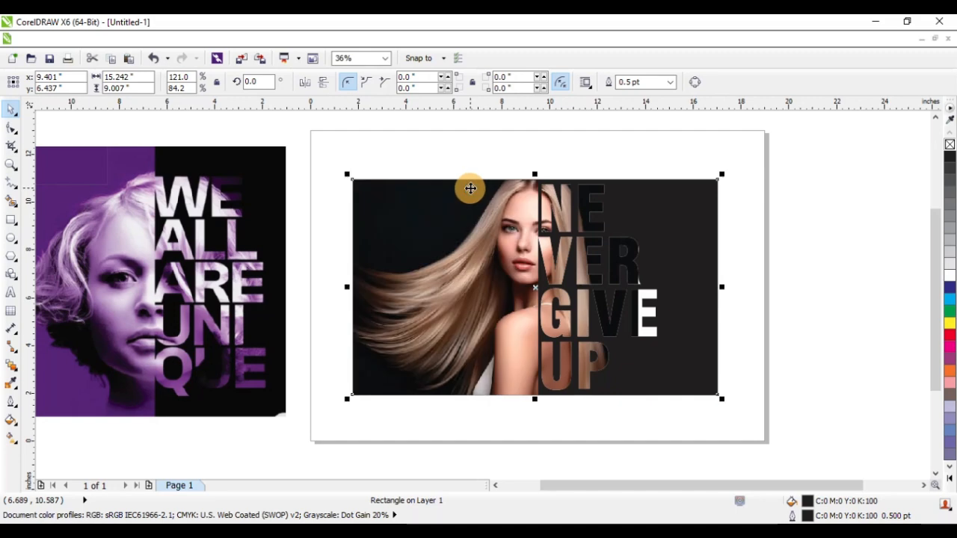
Shift the clipped text slightly left to about x 11.87 in so the letter N meets the black rectangle's edge.
{"action": "left_click", "coordinate": [482, 166]}
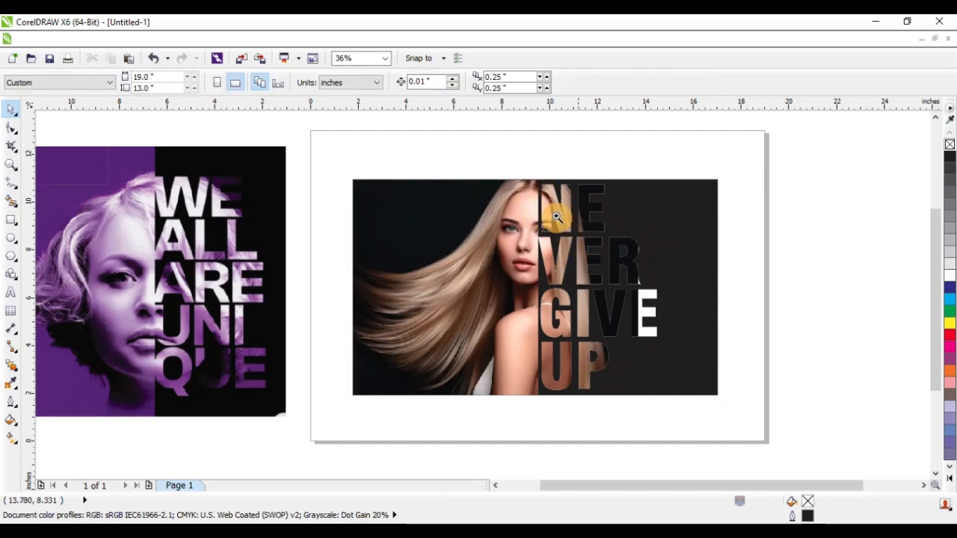
{"action": "left_click_drag", "start_coordinate": [363, 164], "coordinate": [698, 392]}
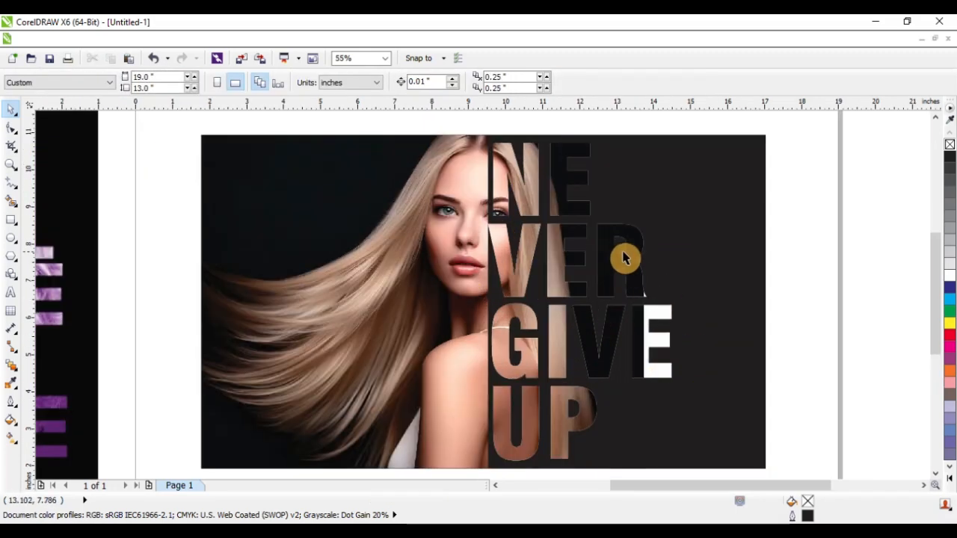
{"action": "scroll", "coordinate": [657, 254], "scroll_direction": "down", "scroll_amount": 3}
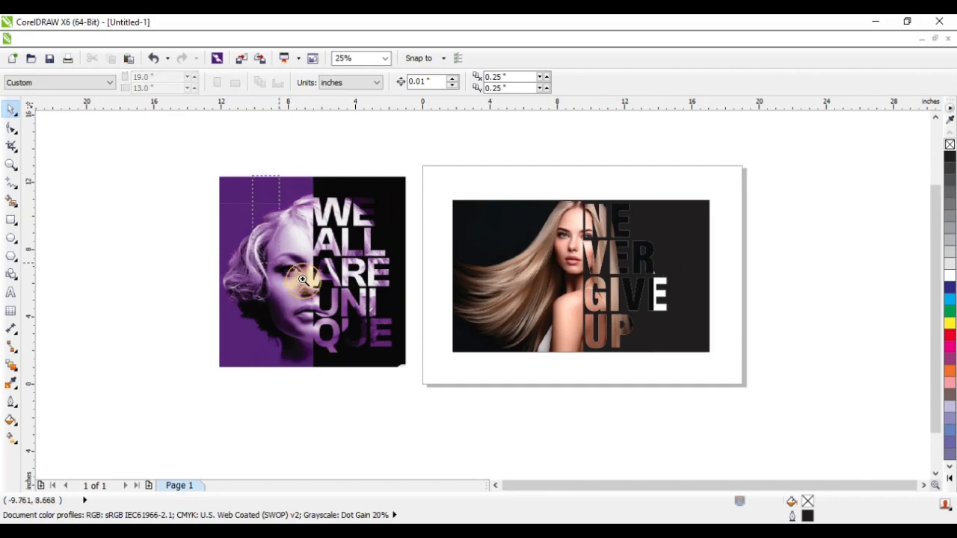
{"action": "left_click_drag", "start_coordinate": [303, 278], "coordinate": [746, 371]}
{"action": "key", "text": "F2"}
{"action": "left_click_drag", "start_coordinate": [565, 159], "coordinate": [702, 213]}
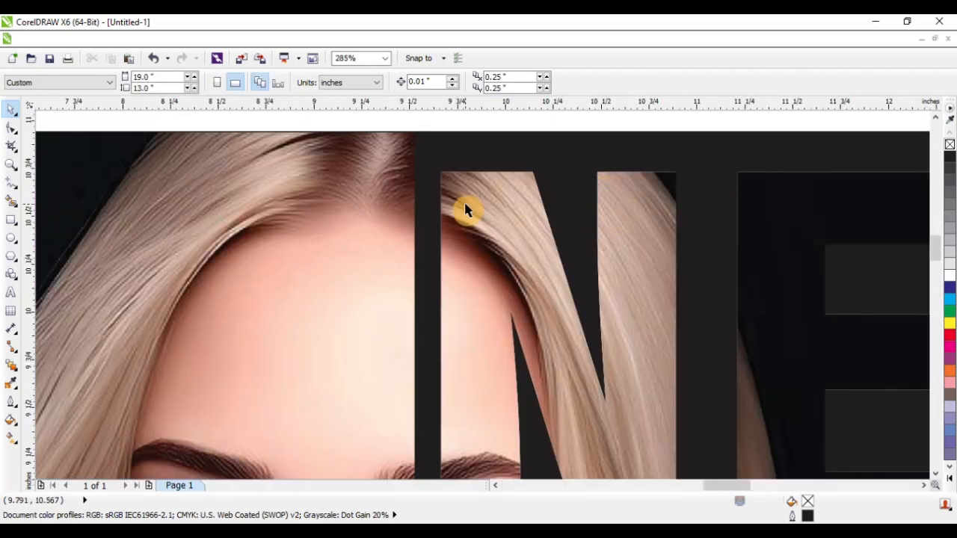
{"action": "left_click_drag", "start_coordinate": [465, 210], "coordinate": [440, 197]}
{"action": "scroll", "coordinate": [481, 180], "scroll_direction": "down", "scroll_amount": 4}
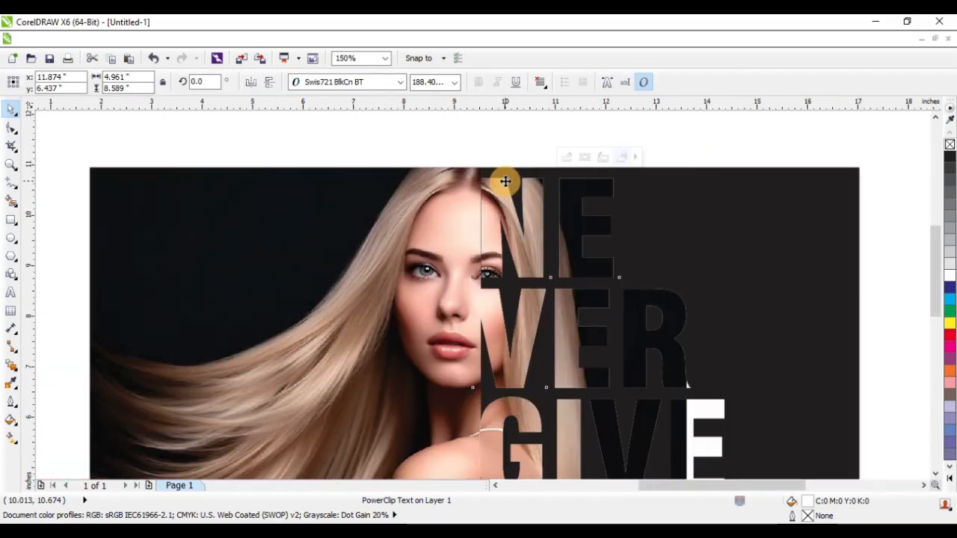
Compare the NEVER GIVE UP poster with the purple reference design, examining how the photo meets the lettering.
{"action": "left_click", "coordinate": [557, 135]}
{"action": "scroll", "coordinate": [663, 200], "scroll_direction": "down", "scroll_amount": 1}
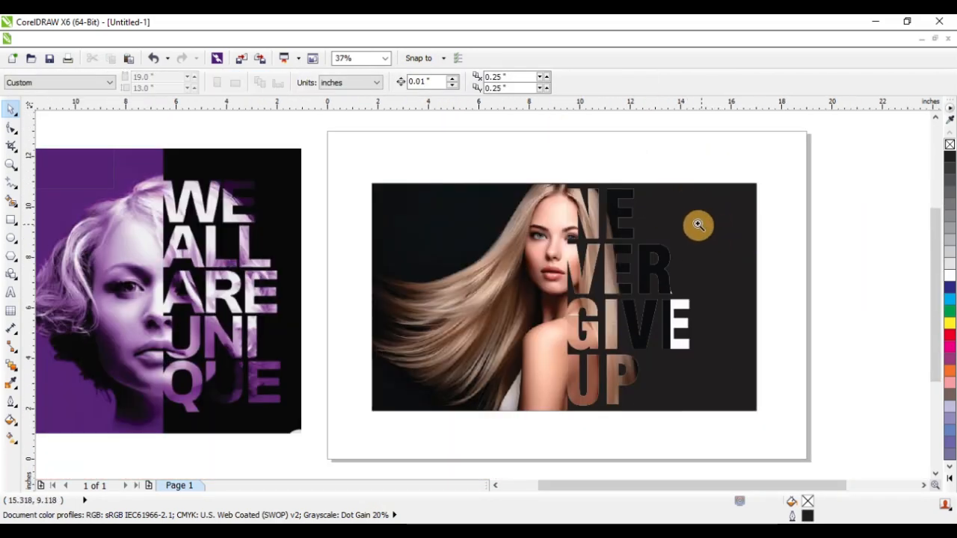
{"action": "left_click_drag", "start_coordinate": [323, 154], "coordinate": [693, 403]}
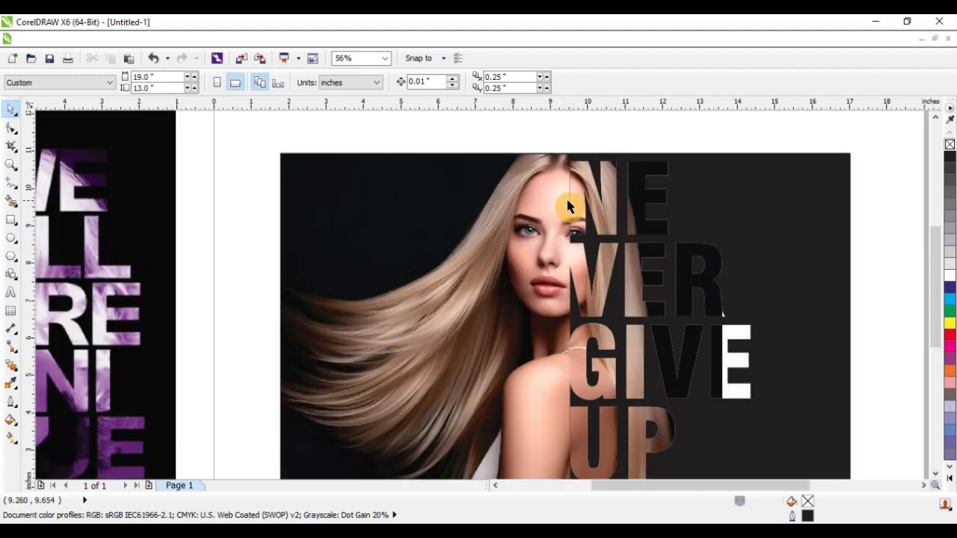
{"action": "scroll", "coordinate": [611, 228], "scroll_direction": "down", "scroll_amount": 2}
{"action": "key", "text": "F2"}
{"action": "left_click_drag", "start_coordinate": [736, 379], "coordinate": [736, 381]}
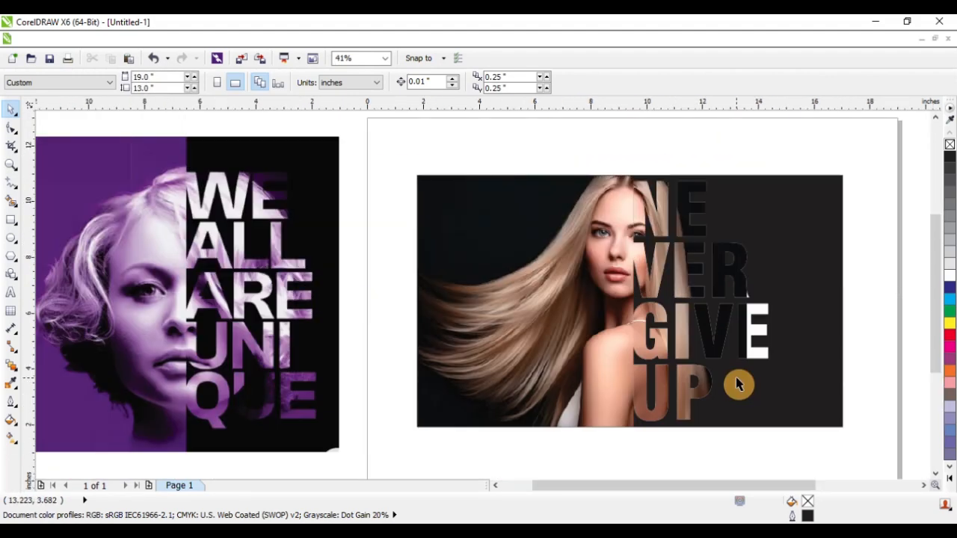
{"action": "right_click", "coordinate": [529, 142]}
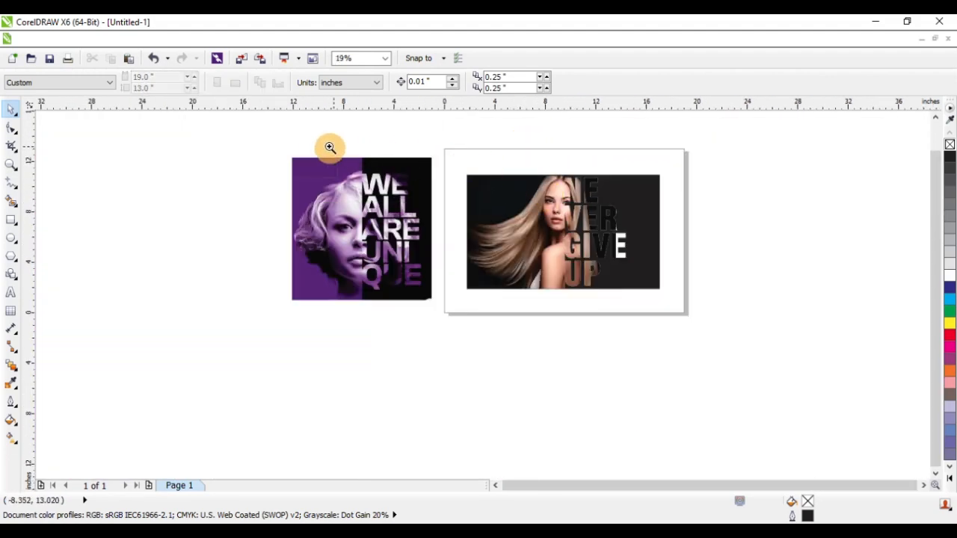
{"action": "left_click_drag", "start_coordinate": [327, 145], "coordinate": [720, 341]}
{"action": "left_click_drag", "start_coordinate": [434, 163], "coordinate": [740, 409]}
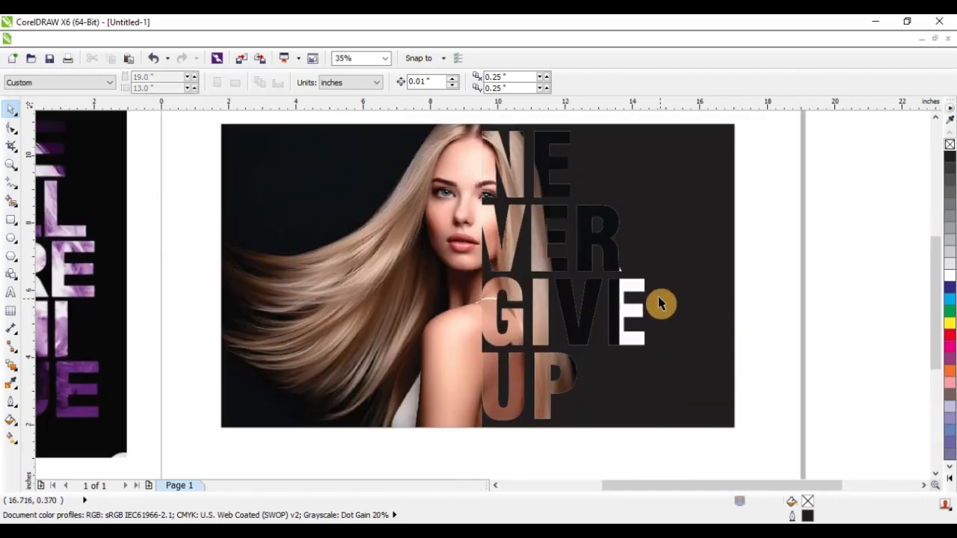
Try enlarging the photo showing through the letters to about 13.3 × 10 in, and undo the enlargement.
{"action": "left_click", "coordinate": [540, 266]}
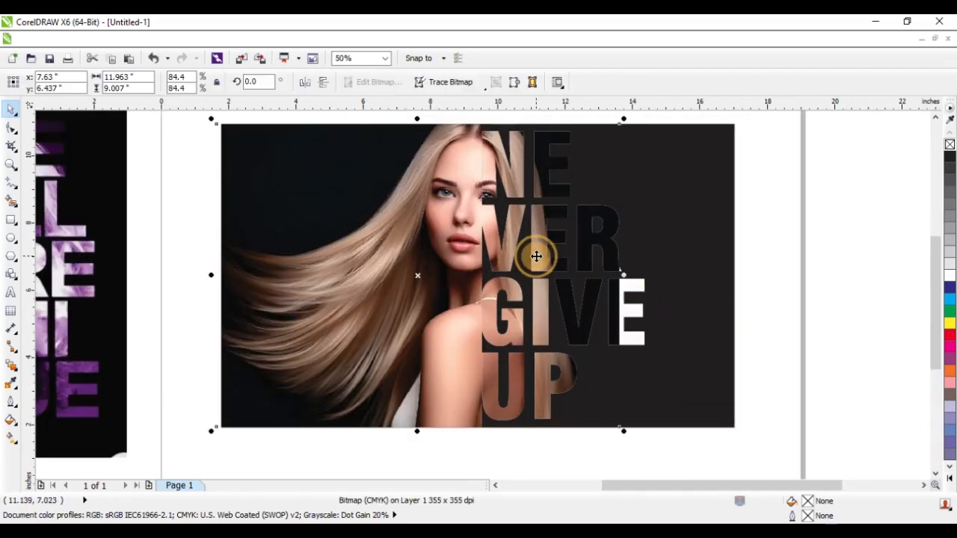
{"action": "left_click_drag", "start_coordinate": [619, 433], "coordinate": [677, 468]}
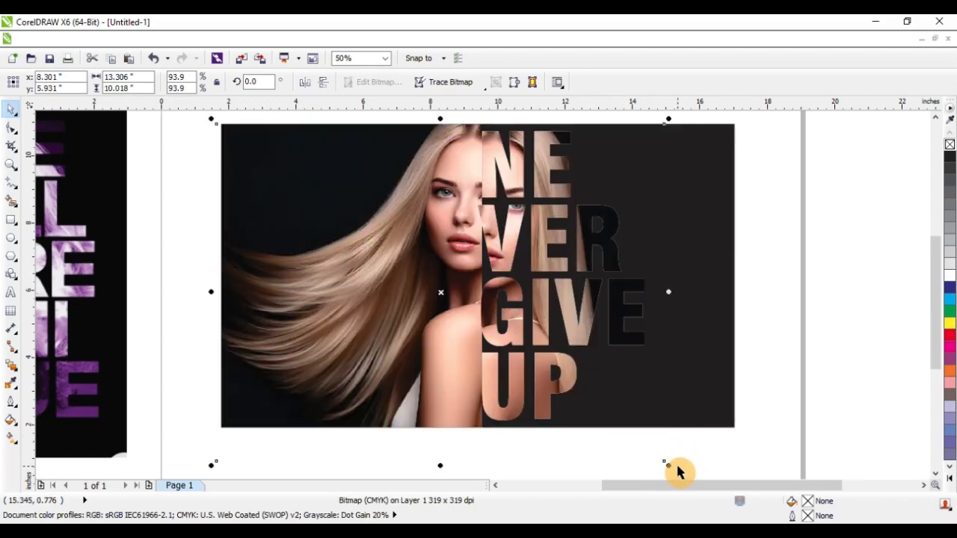
{"action": "scroll", "coordinate": [622, 260], "scroll_direction": "down", "scroll_amount": 2}
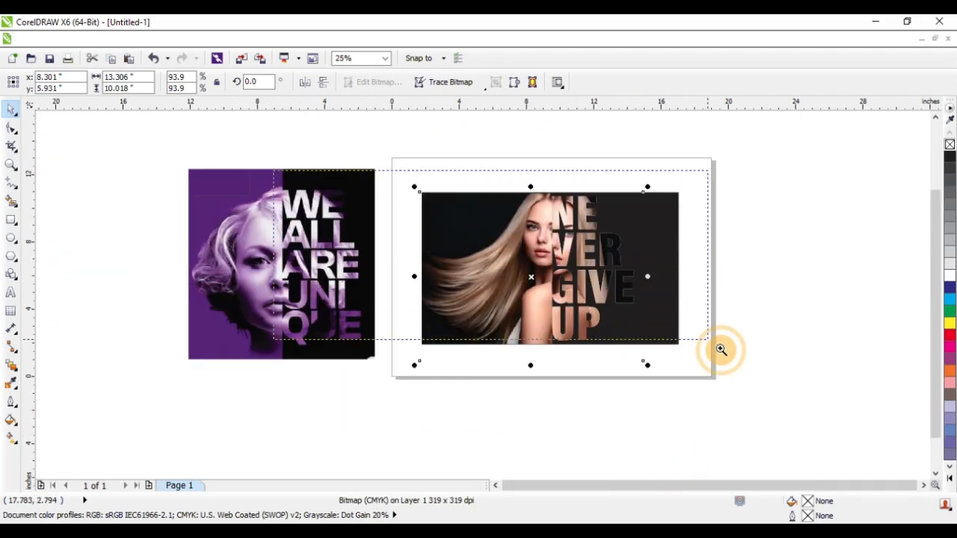
{"action": "key", "text": "shift+F2"}
{"action": "key", "text": "ctrl+z"}
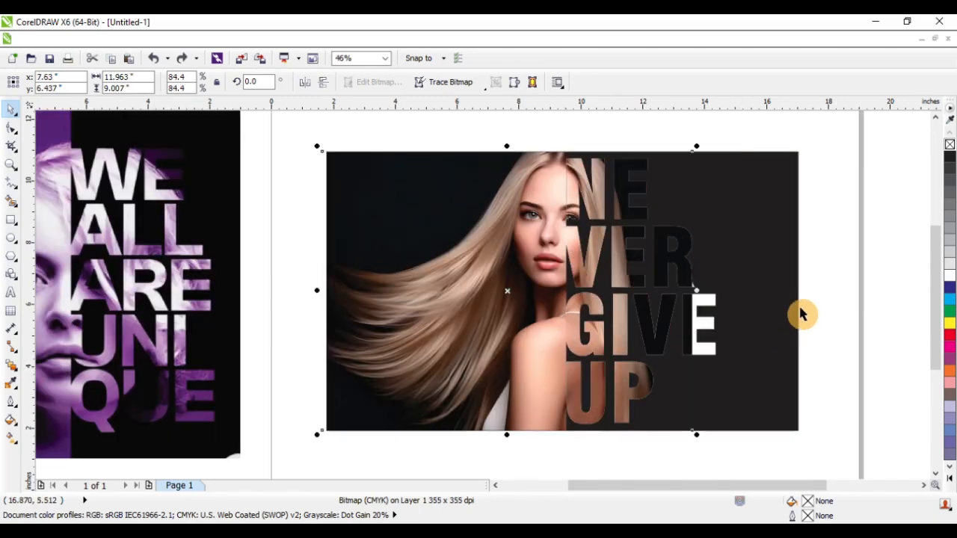
Examine the poster's proportions side by side with the near-square purple reference.
{"action": "left_click", "coordinate": [827, 277]}
{"action": "key", "text": "F3"}
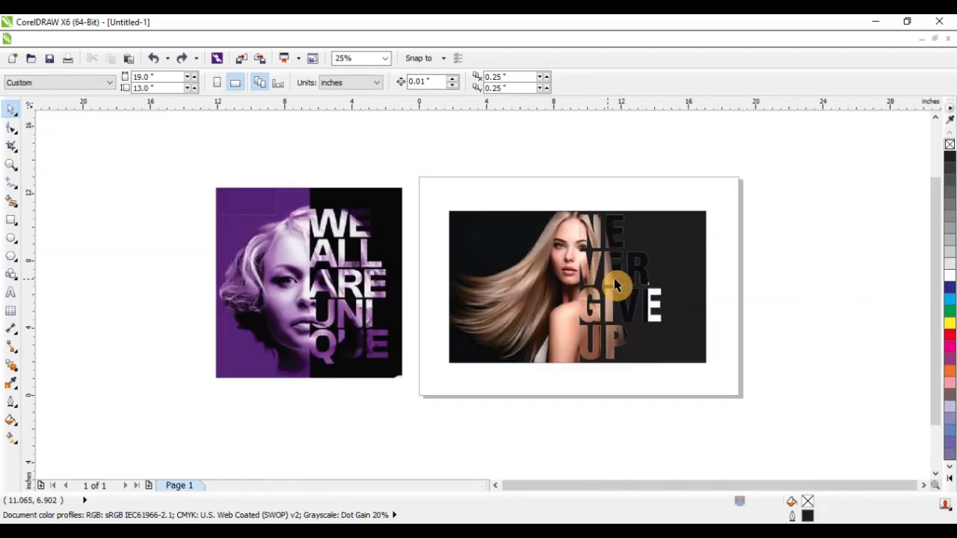
{"action": "key", "text": "F2"}
{"action": "left_click_drag", "start_coordinate": [257, 184], "coordinate": [748, 379]}
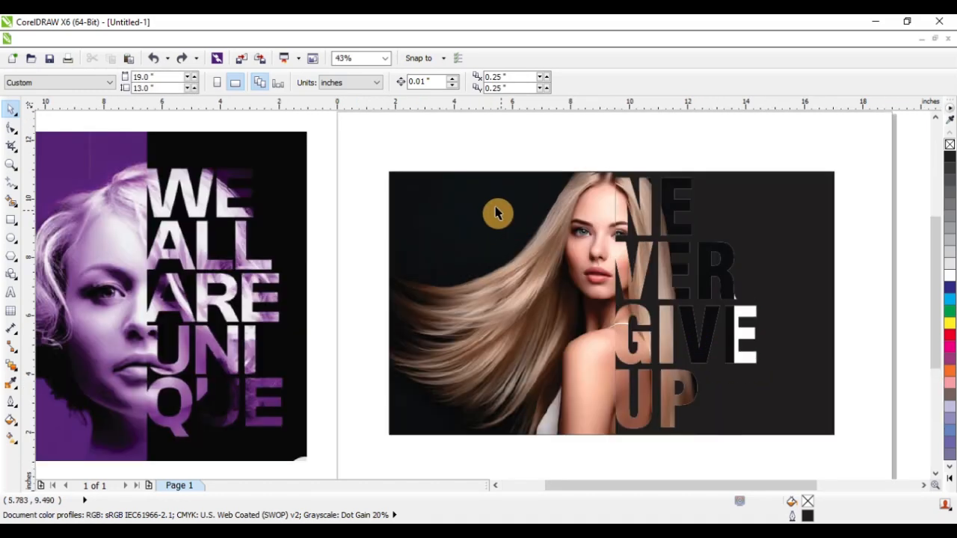
{"action": "scroll", "coordinate": [452, 193], "scroll_direction": "down", "scroll_amount": 3}
{"action": "left_click", "coordinate": [524, 218]}
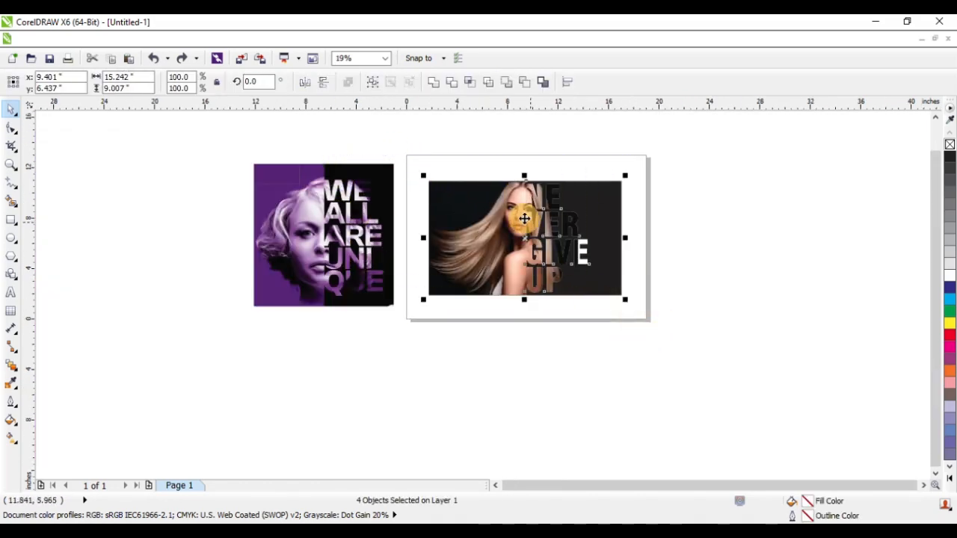
{"action": "left_click", "coordinate": [396, 165]}
{"action": "key", "text": "F2"}
{"action": "left_click_drag", "start_coordinate": [219, 157], "coordinate": [632, 337]}
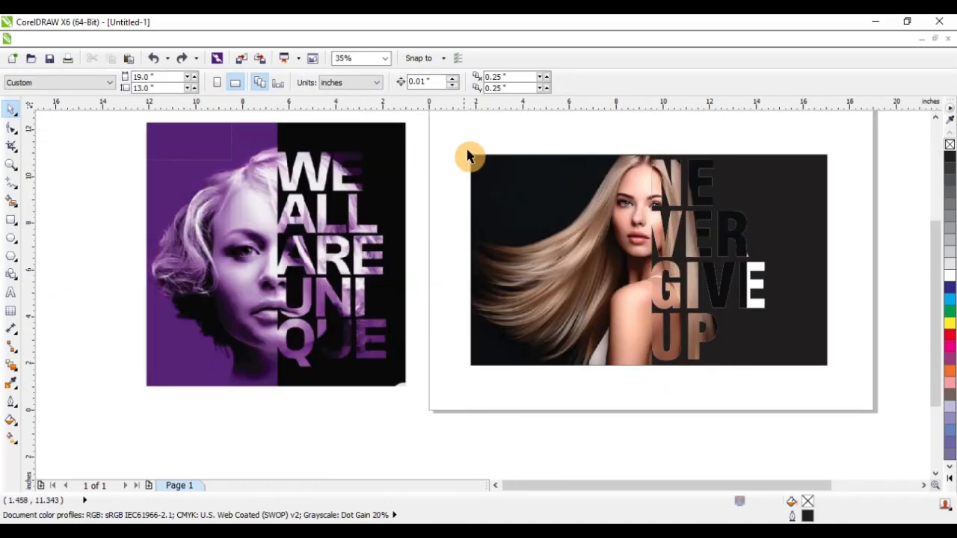
Trim the left part off the portrait photo with a rectangle about 10.6 in tall, and delete that rectangle.
{"action": "key", "text": "F6"}
{"action": "left_click_drag", "start_coordinate": [445, 139], "coordinate": [565, 386]}
{"action": "key", "text": "space"}
{"action": "left_click", "coordinate": [587, 236], "text": "shift"}
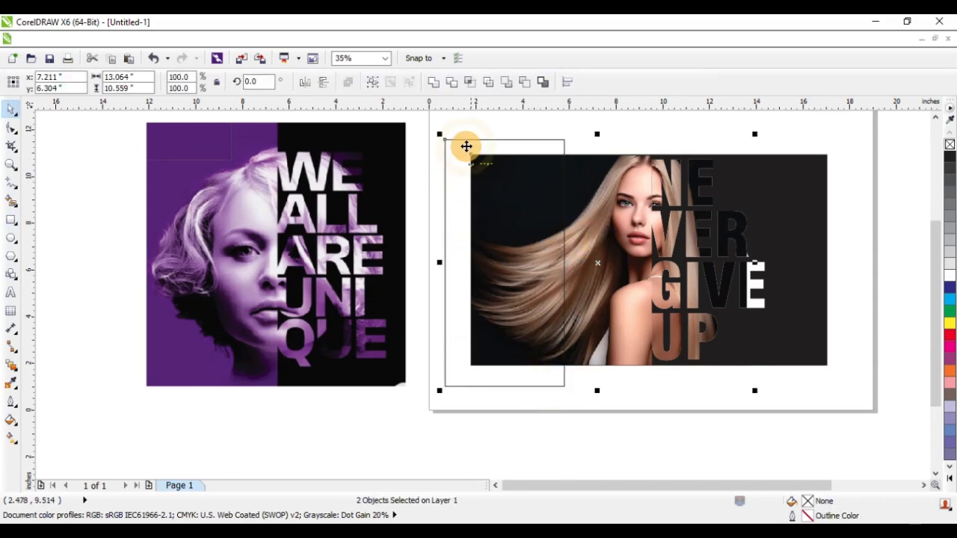
{"action": "left_click", "coordinate": [449, 84]}
{"action": "left_click", "coordinate": [452, 140]}
{"action": "key", "text": "Delete"}
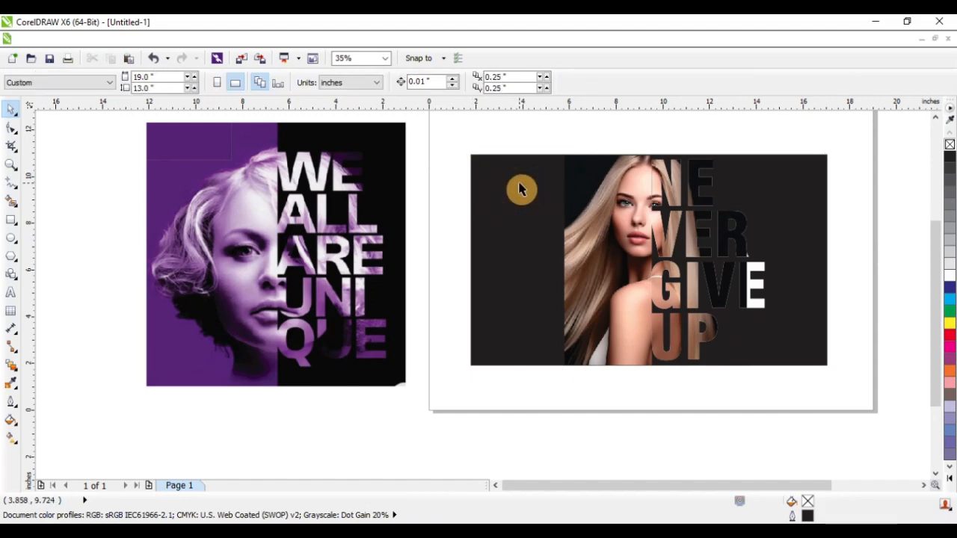
Narrow the black background rectangle from its left side to meet the trimmed photo's left edge.
{"action": "left_click", "coordinate": [519, 186]}
{"action": "left_click_drag", "start_coordinate": [462, 260], "coordinate": [559, 260]}
{"action": "left_click", "coordinate": [515, 224]}
Narrow the black half rectangle and the background rectangle from the right so both end just past the word GIVE.
{"action": "left_click", "coordinate": [828, 271]}
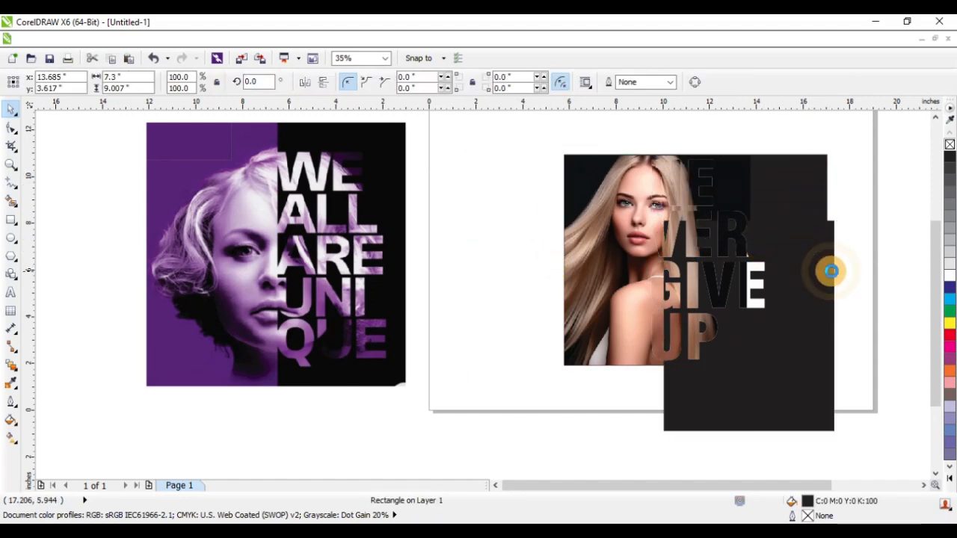
{"action": "left_click_drag", "start_coordinate": [829, 261], "coordinate": [785, 260]}
{"action": "left_click", "coordinate": [820, 217]}
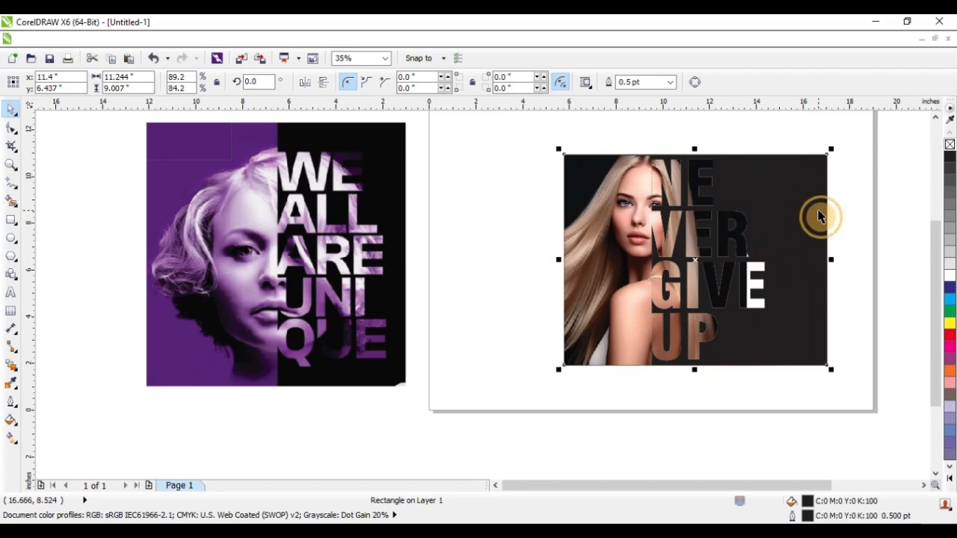
{"action": "key", "text": "Delete"}
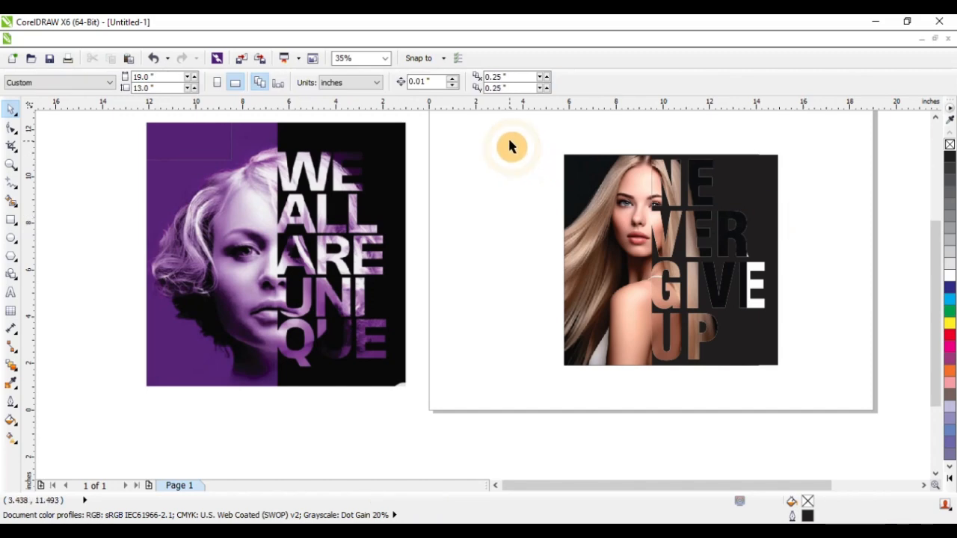
Scale all the poster objects up together to about 11.42 × 11.24 in and shift them slightly up and left.
{"action": "left_click_drag", "start_coordinate": [508, 145], "coordinate": [848, 398]}
{"action": "left_click_drag", "start_coordinate": [783, 368], "coordinate": [816, 395]}
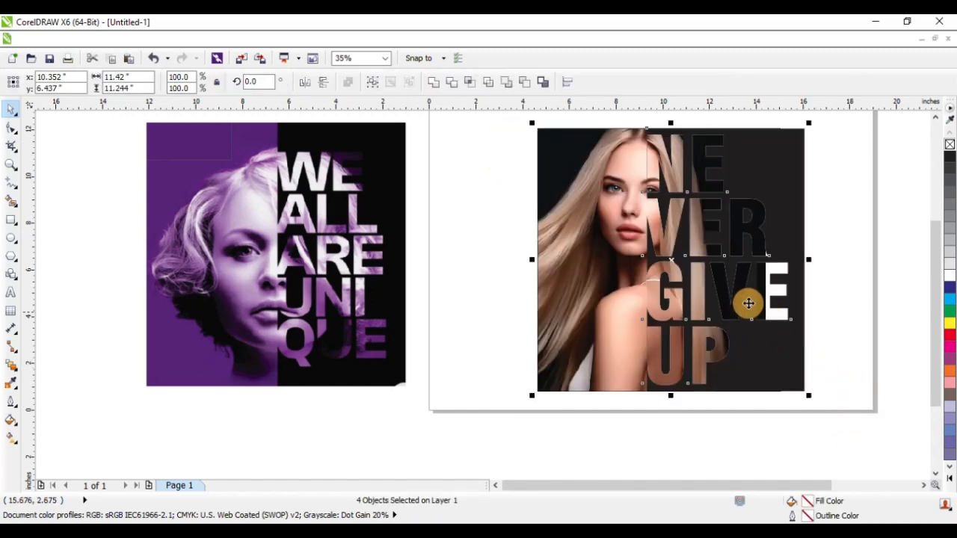
{"action": "left_click_drag", "start_coordinate": [723, 283], "coordinate": [694, 269]}
Group the poster objects and centre the group on the page.
{"action": "scroll", "coordinate": [606, 331], "scroll_direction": "down", "scroll_amount": 2}
{"action": "key", "text": "F2"}
{"action": "left_click_drag", "start_coordinate": [348, 190], "coordinate": [708, 357]}
{"action": "left_click", "coordinate": [373, 82]}
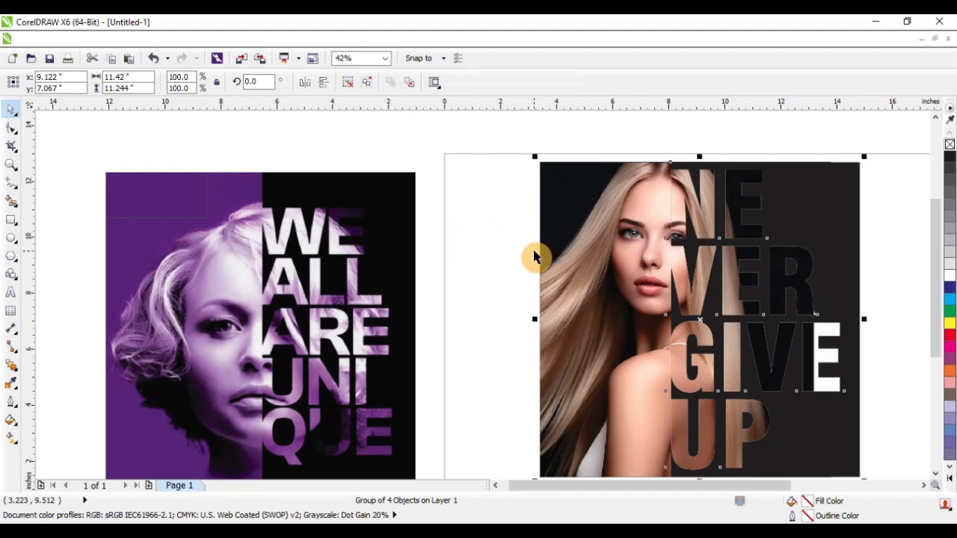
{"action": "key", "text": "p"}
{"action": "scroll", "coordinate": [431, 202], "scroll_direction": "down", "scroll_amount": 2}
{"action": "key", "text": "F2"}
{"action": "left_click_drag", "start_coordinate": [280, 167], "coordinate": [741, 367]}
{"action": "left_click", "coordinate": [738, 235]}
Change the page size to Letter in landscape orientation.
{"action": "left_click", "coordinate": [160, 87]}
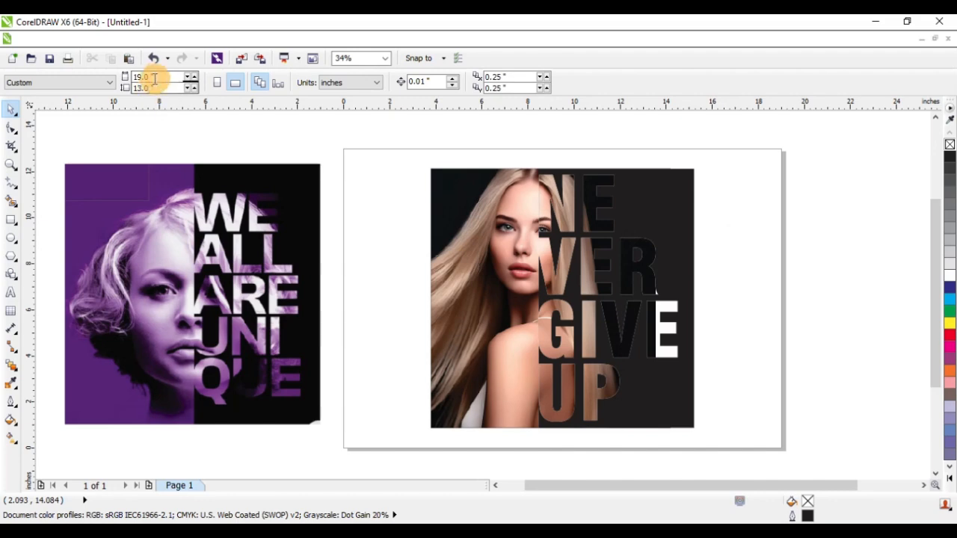
{"action": "left_click_drag", "start_coordinate": [154, 78], "coordinate": [97, 82]}
{"action": "left_click", "coordinate": [52, 83]}
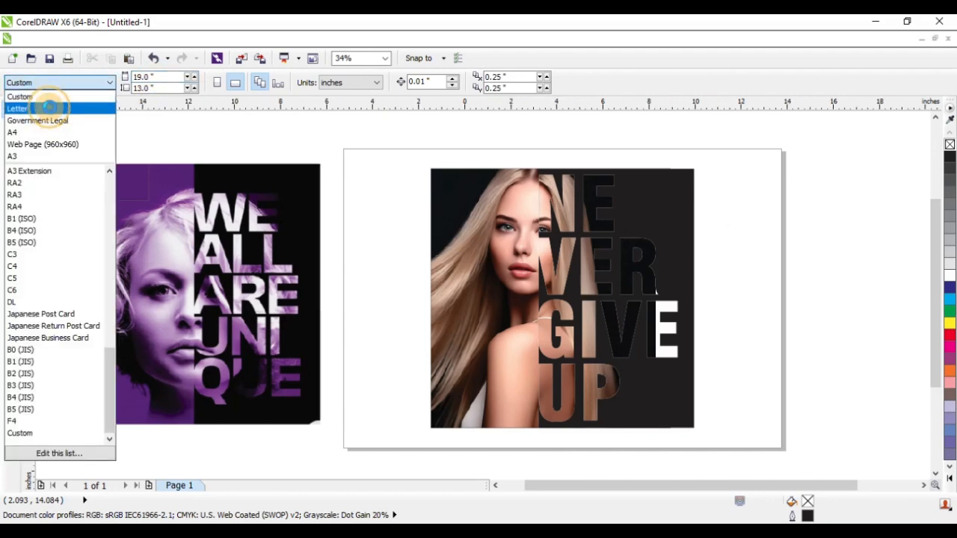
{"action": "left_click", "coordinate": [45, 104]}
{"action": "left_click", "coordinate": [235, 83]}
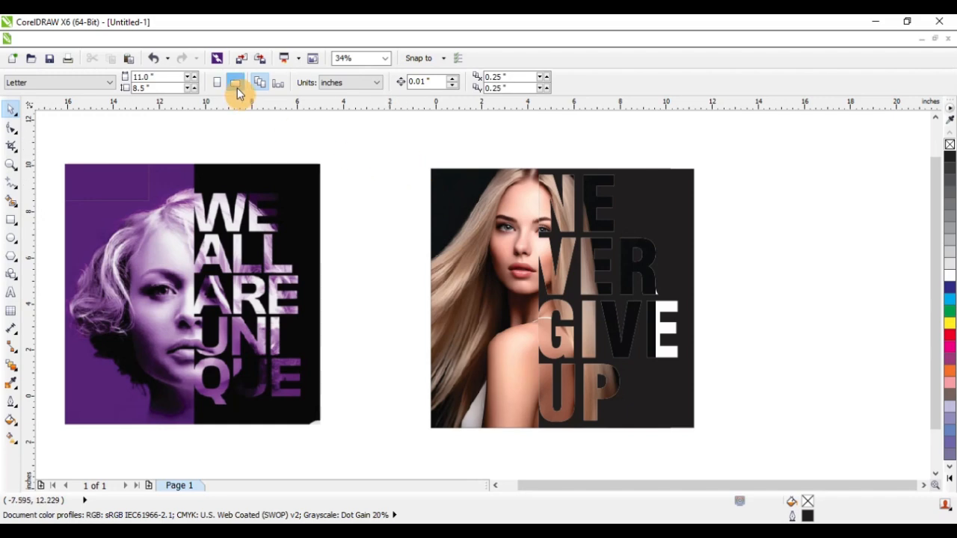
Set the page dimensions to 12 in wide and 13 in high.
{"action": "double_click", "coordinate": [147, 76]}
{"action": "double_click", "coordinate": [155, 77]}
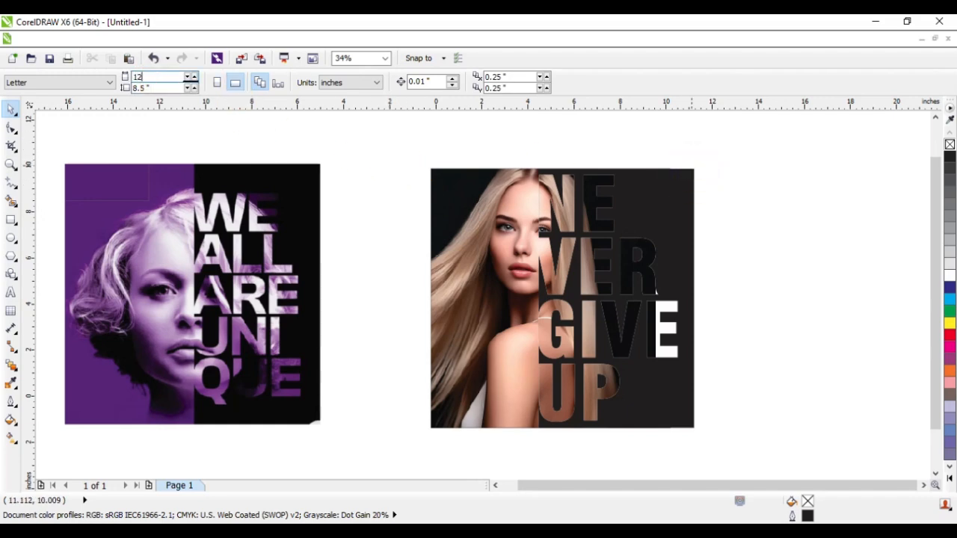
{"action": "key", "text": "Return"}
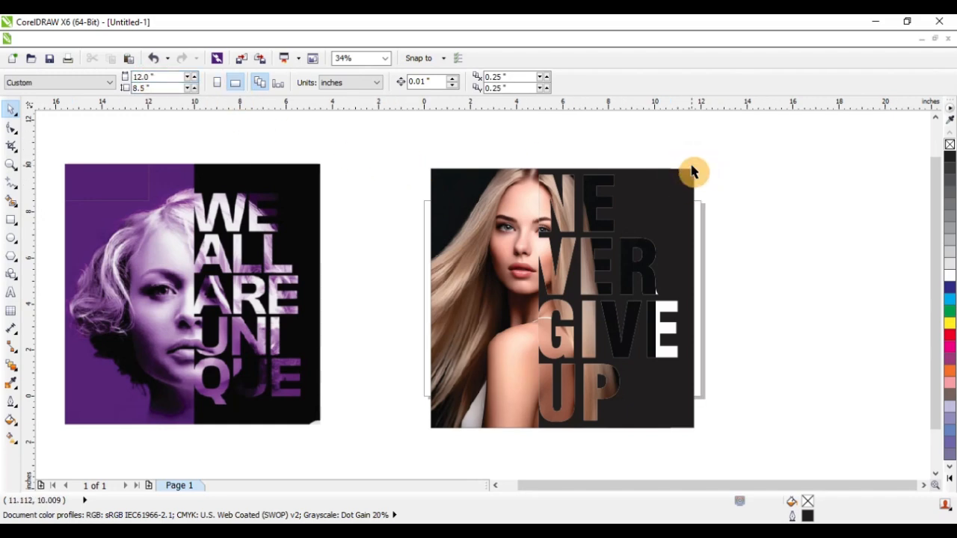
{"action": "double_click", "coordinate": [153, 87]}
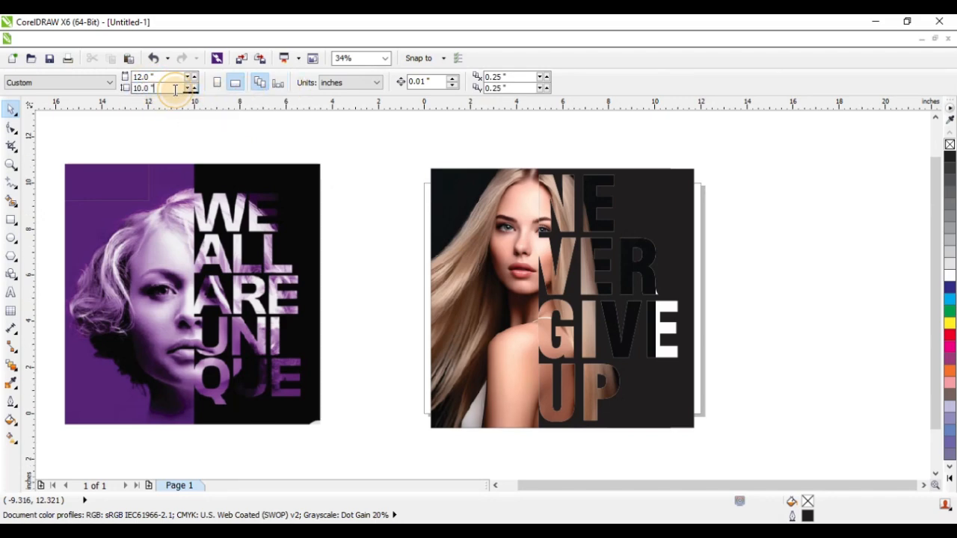
{"action": "type", "text": "13"}
{"action": "key", "text": "Return"}
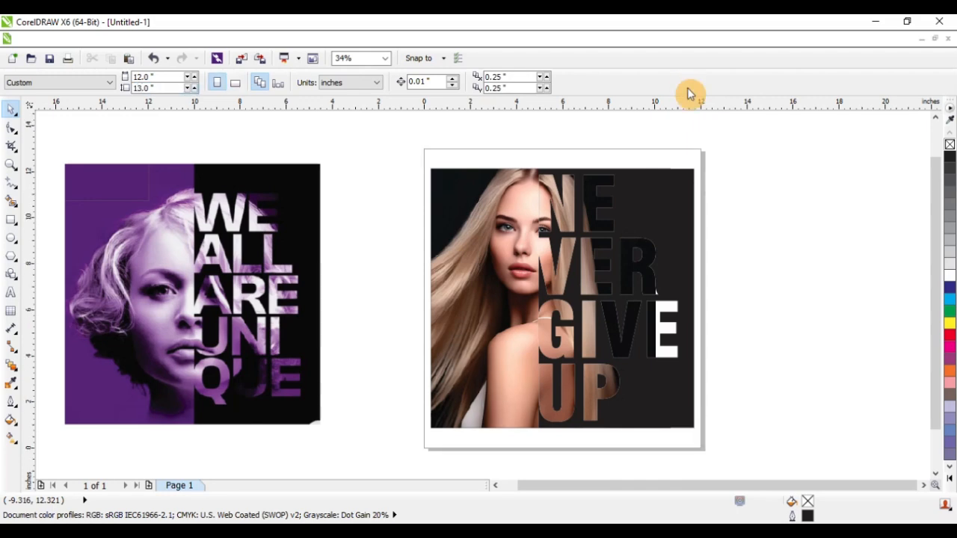
Move the purple reference image right so it sits close beside the page.
{"action": "left_click_drag", "start_coordinate": [232, 186], "coordinate": [327, 194]}
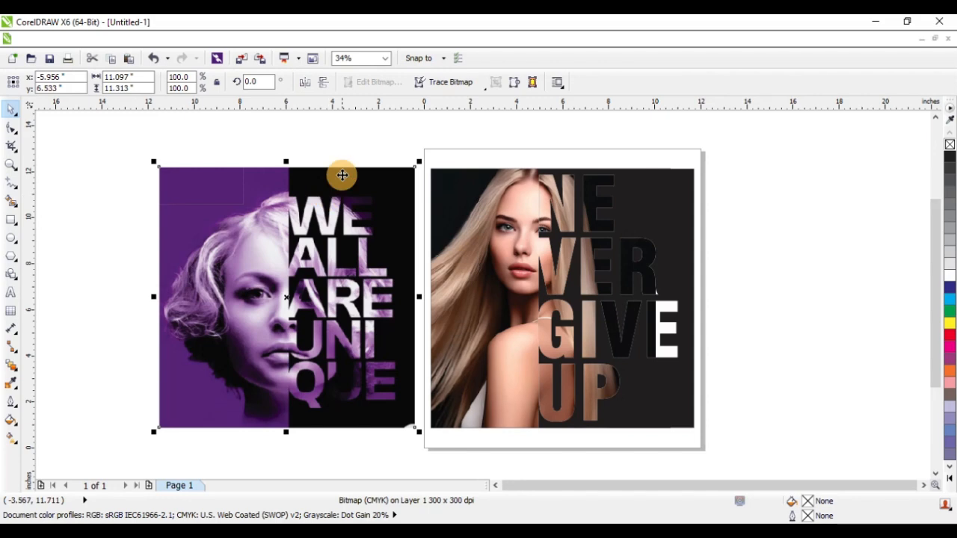
{"action": "left_click", "coordinate": [326, 146]}
{"action": "left_click_drag", "start_coordinate": [127, 145], "coordinate": [829, 432]}
Match the page size to the poster group by setting its height to 11.244 in and its width to 11.42 in.
{"action": "left_click", "coordinate": [496, 156]}
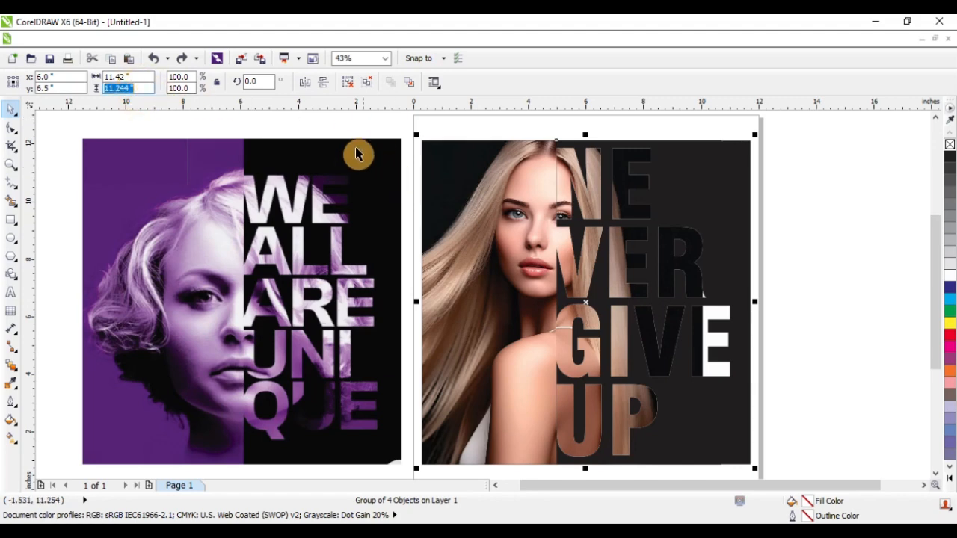
{"action": "left_click", "coordinate": [331, 128]}
{"action": "type", "text": "11.244"}
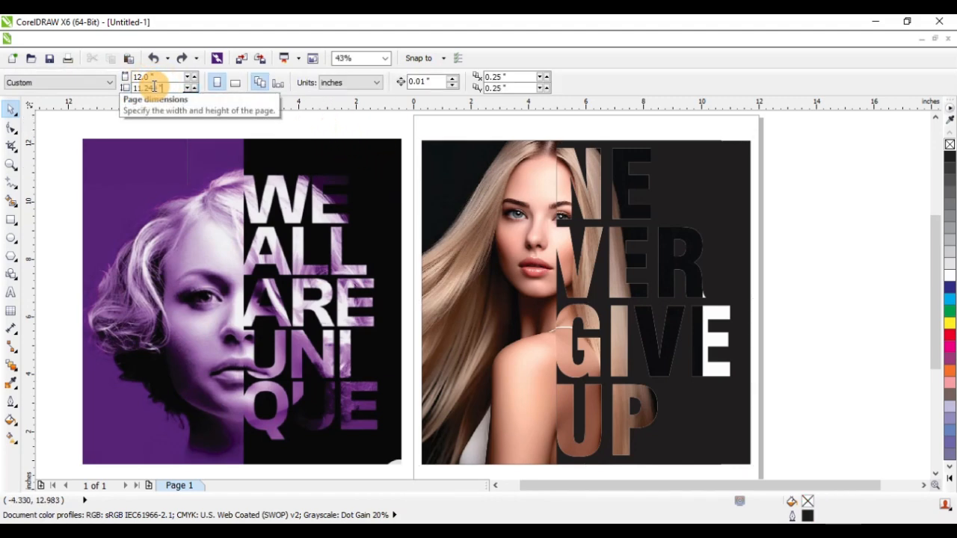
{"action": "key", "text": "Return"}
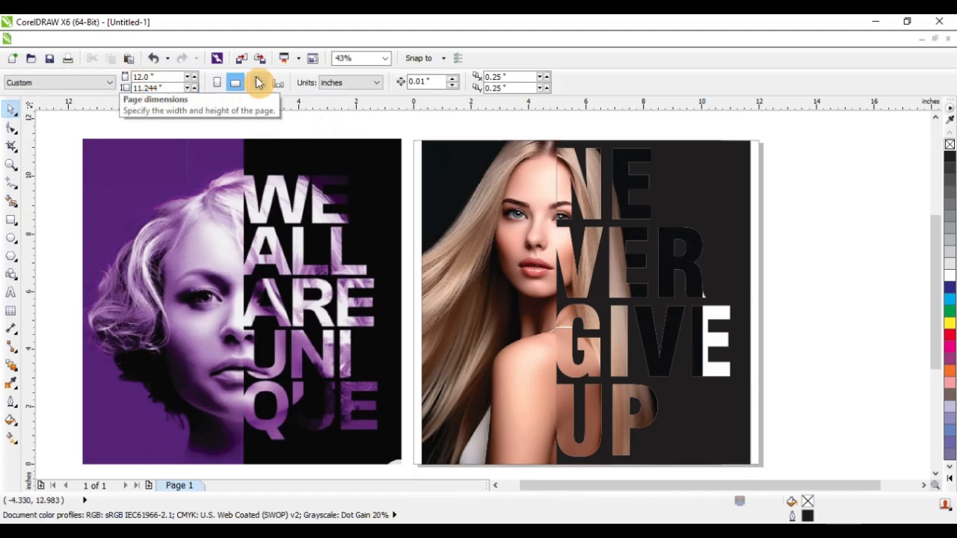
{"action": "left_click", "coordinate": [454, 156]}
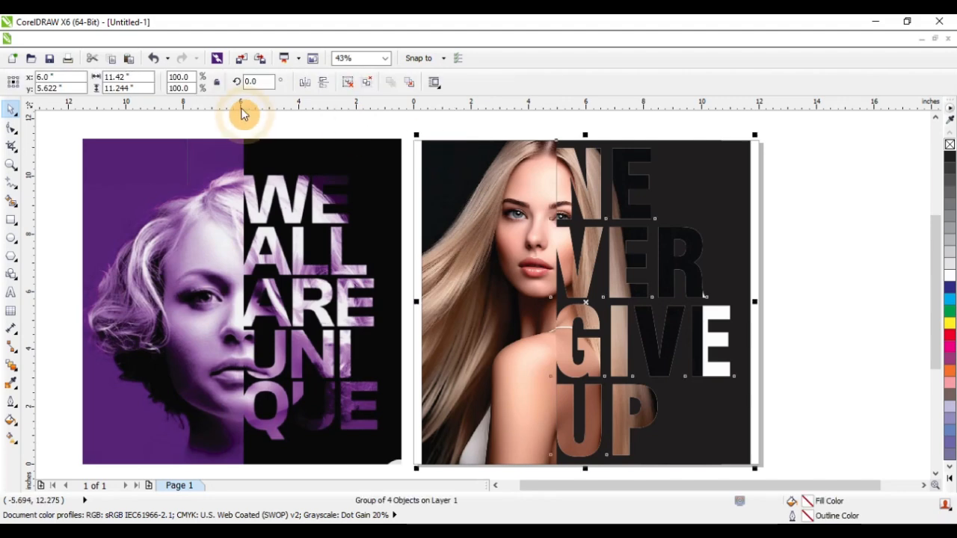
{"action": "left_click", "coordinate": [151, 76]}
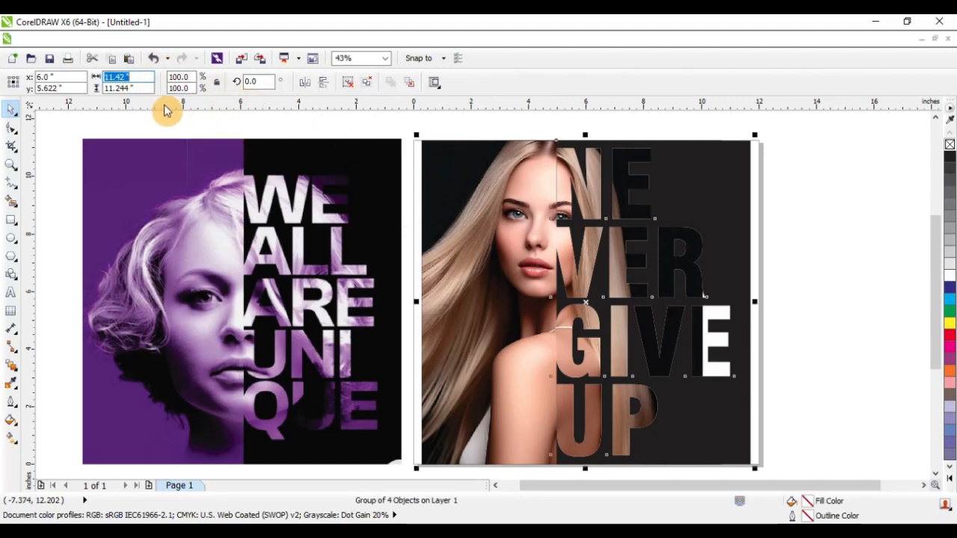
{"action": "left_click", "coordinate": [206, 127]}
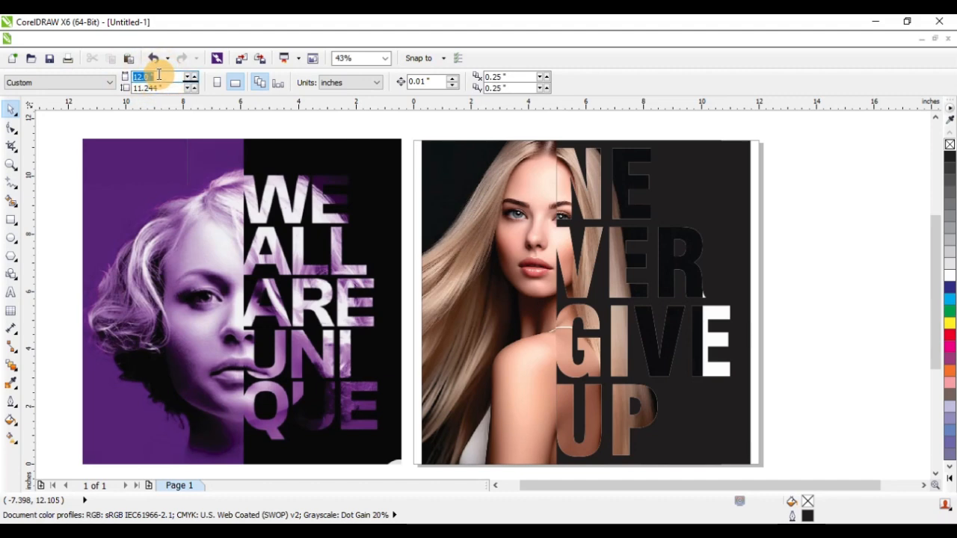
{"action": "scroll", "coordinate": [389, 231], "scroll_direction": "down", "scroll_amount": 2}
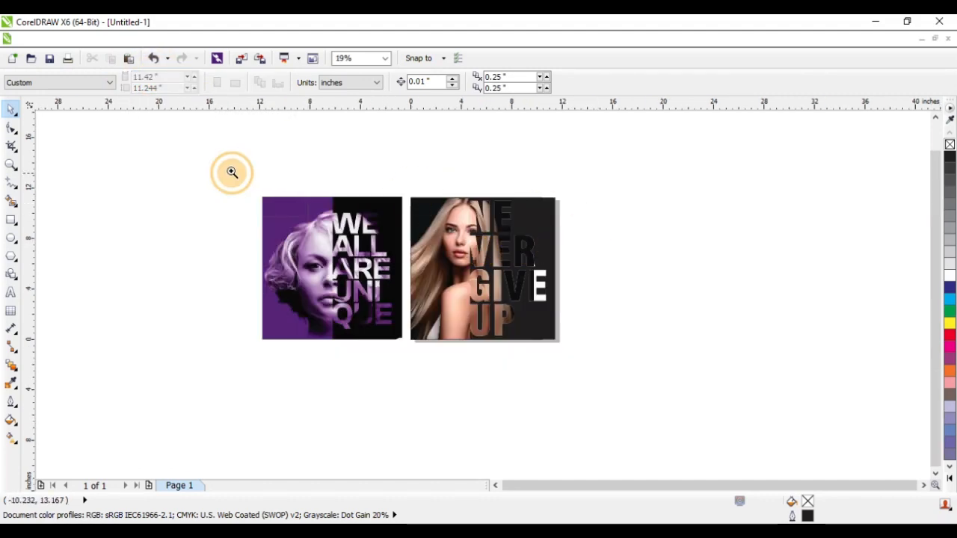
{"action": "left_click_drag", "start_coordinate": [513, 254], "coordinate": [638, 287]}
{"action": "key", "text": "ctrl+z"}
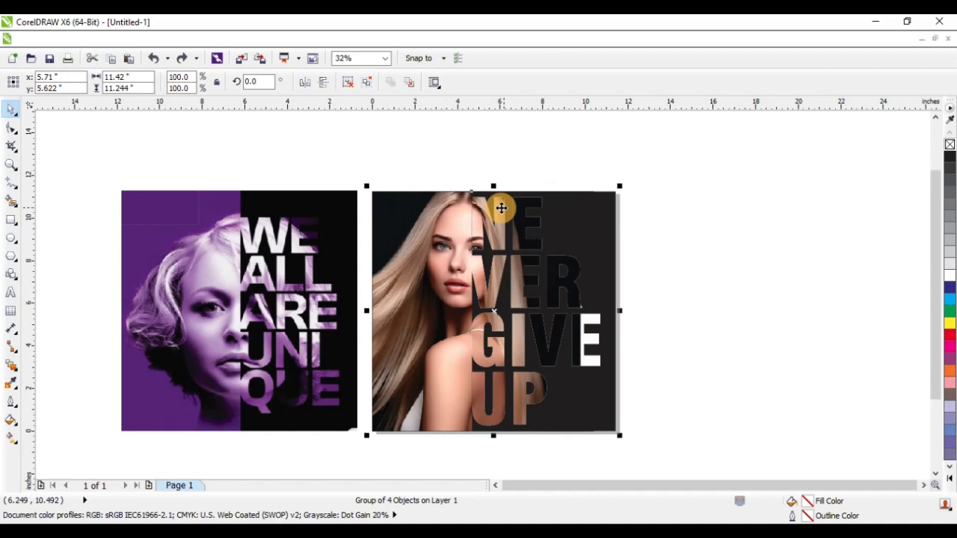
{"action": "left_click", "coordinate": [649, 199]}
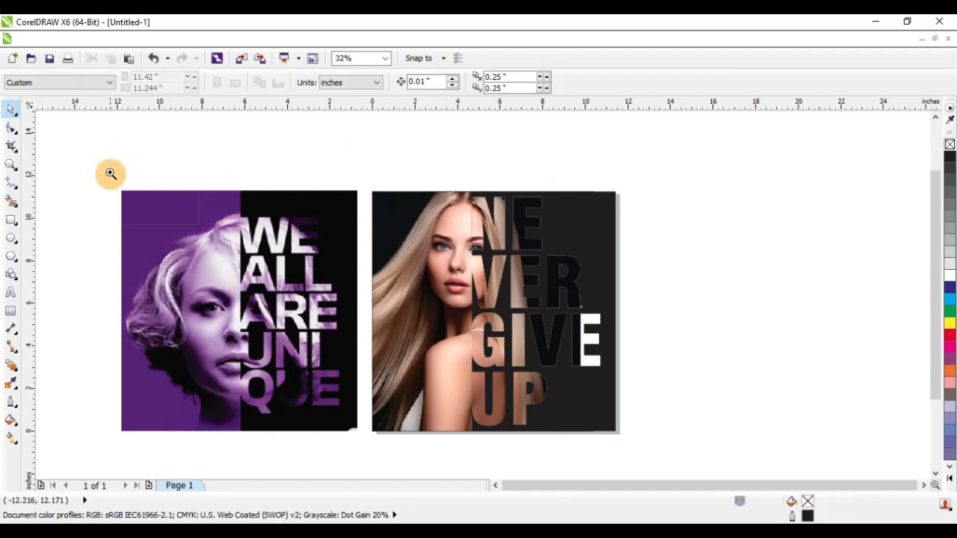
Examine the NEVER GIVE UP poster beside the purple reference image in a full-screen preview, and return to the drawing.
{"action": "left_click_drag", "start_coordinate": [112, 172], "coordinate": [689, 451]}
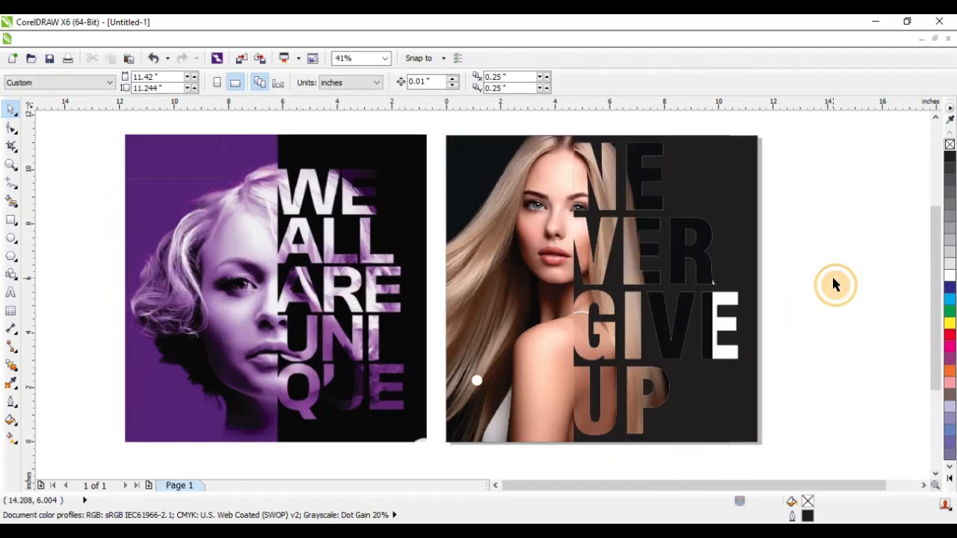
{"action": "scroll", "coordinate": [407, 273], "scroll_direction": "down", "scroll_amount": 2}
{"action": "left_click_drag", "start_coordinate": [266, 209], "coordinate": [590, 355]}
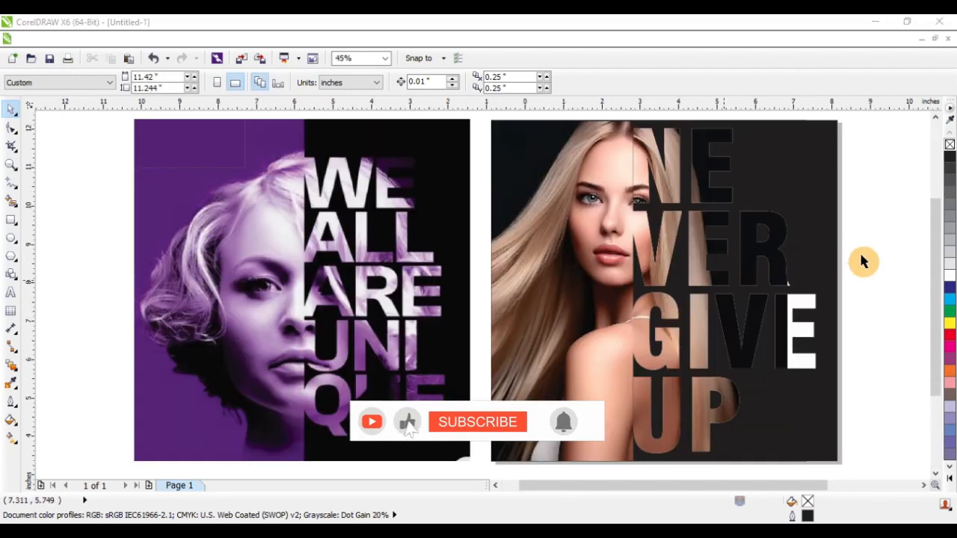
{"action": "key", "text": "F9"}
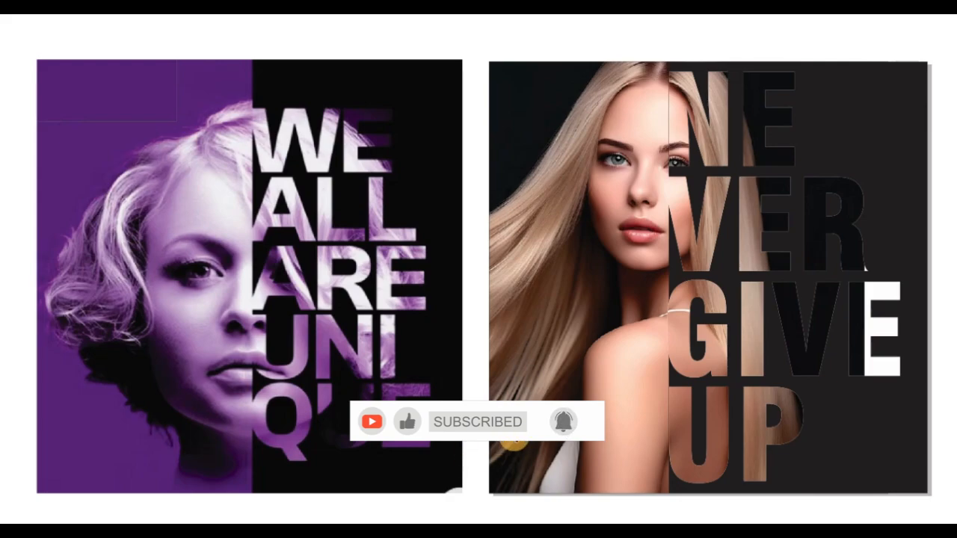
{"action": "key", "text": "Escape"}
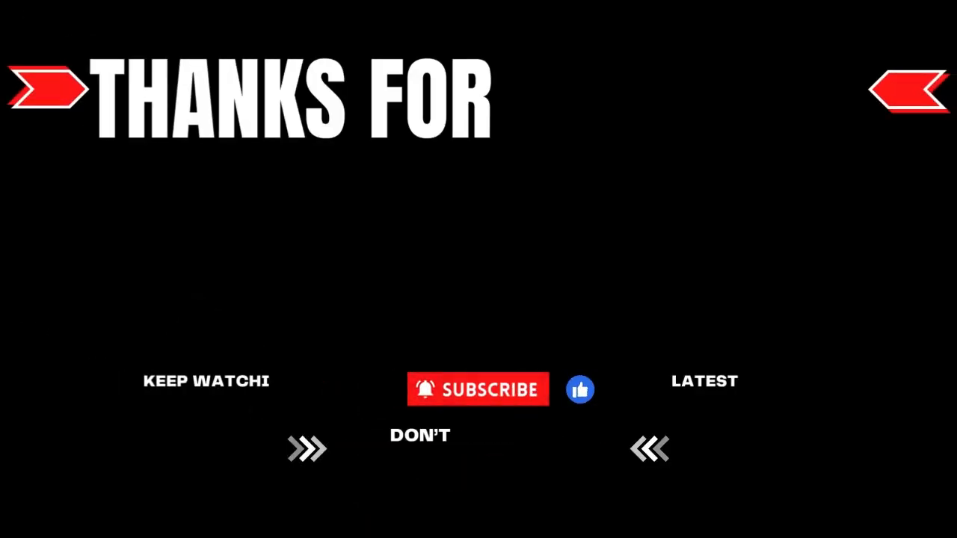